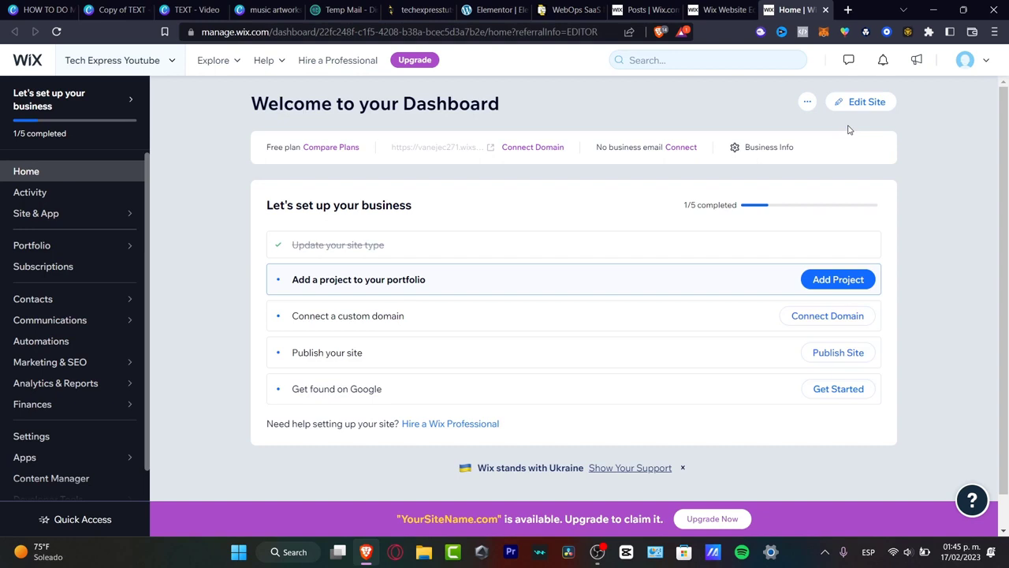
Step: Create a new site of the type College Newsletter with the business name Tech News
left_click(169, 61)
left_click(253, 104)
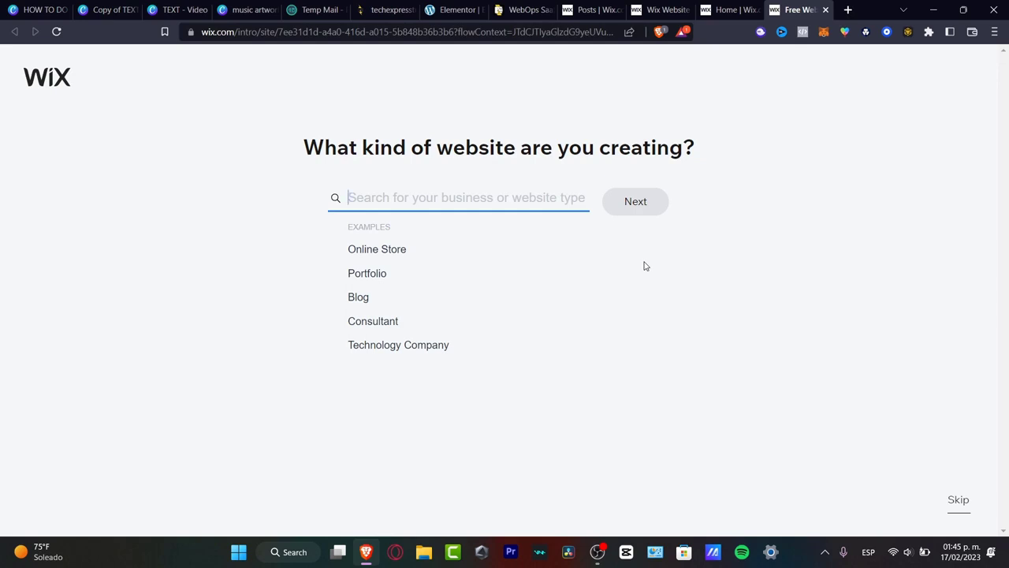
type("new")
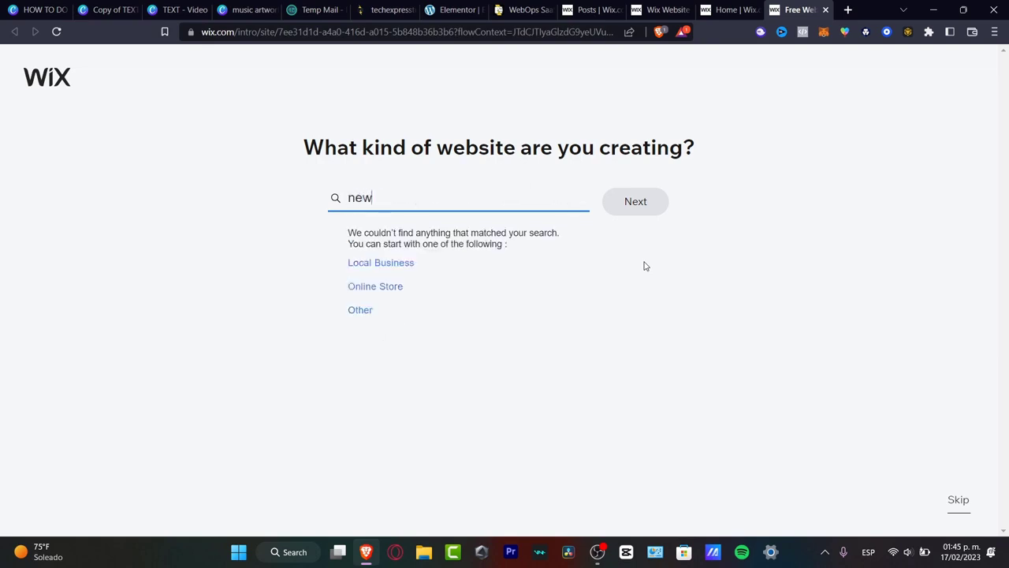
type("slette")
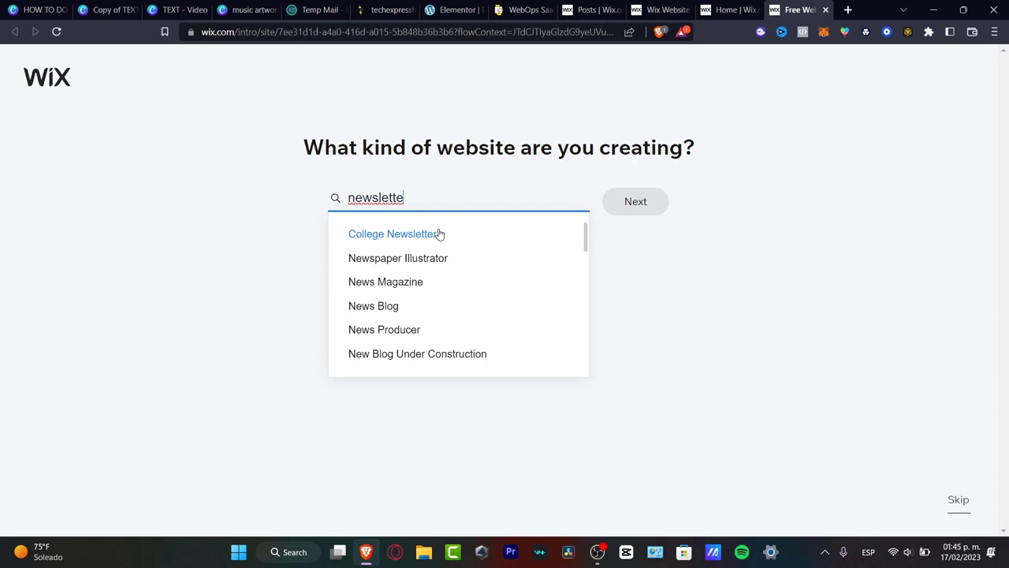
type("t")
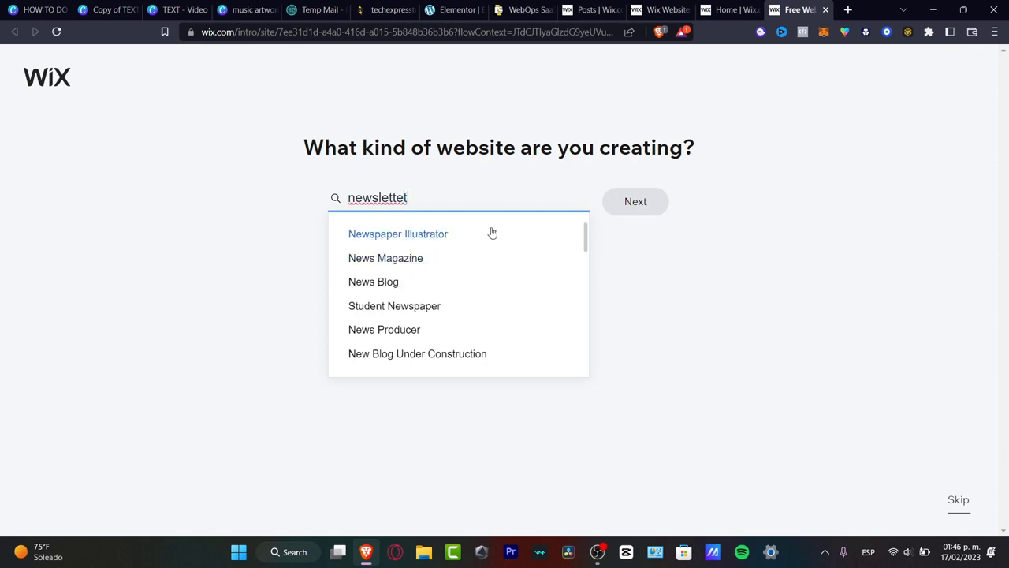
key("BackSpace")
type("r")
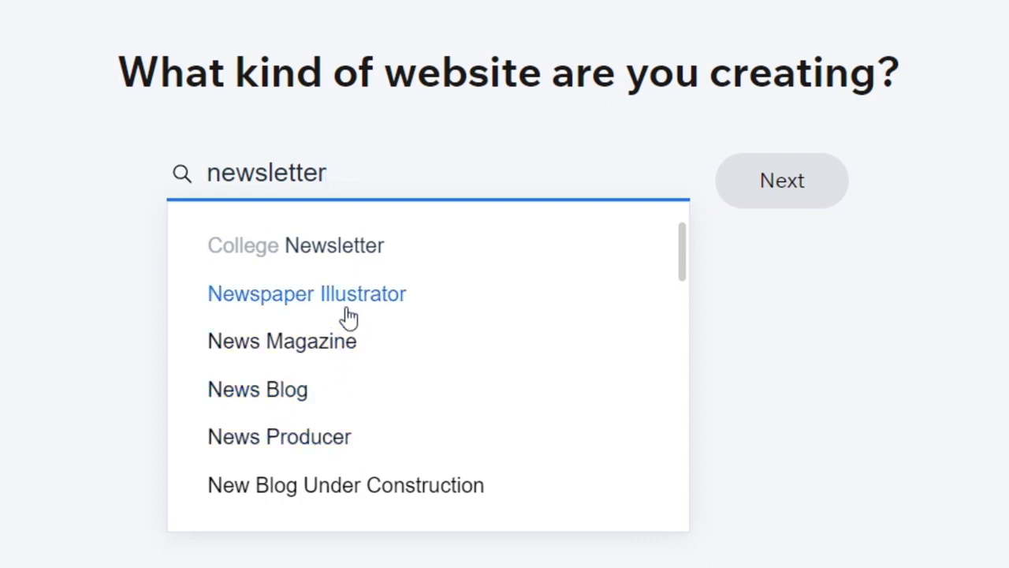
left_click(411, 236)
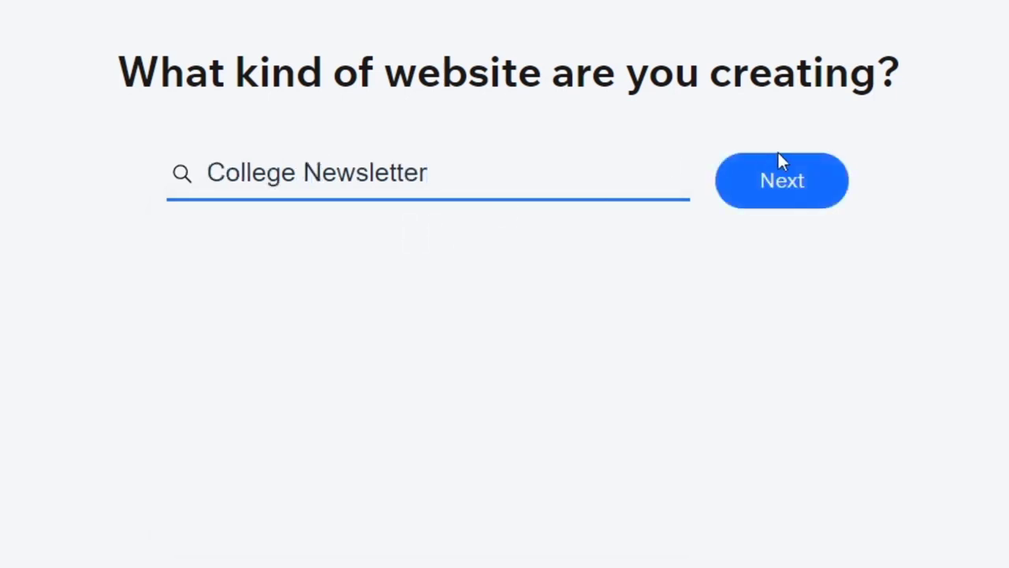
left_click(799, 179)
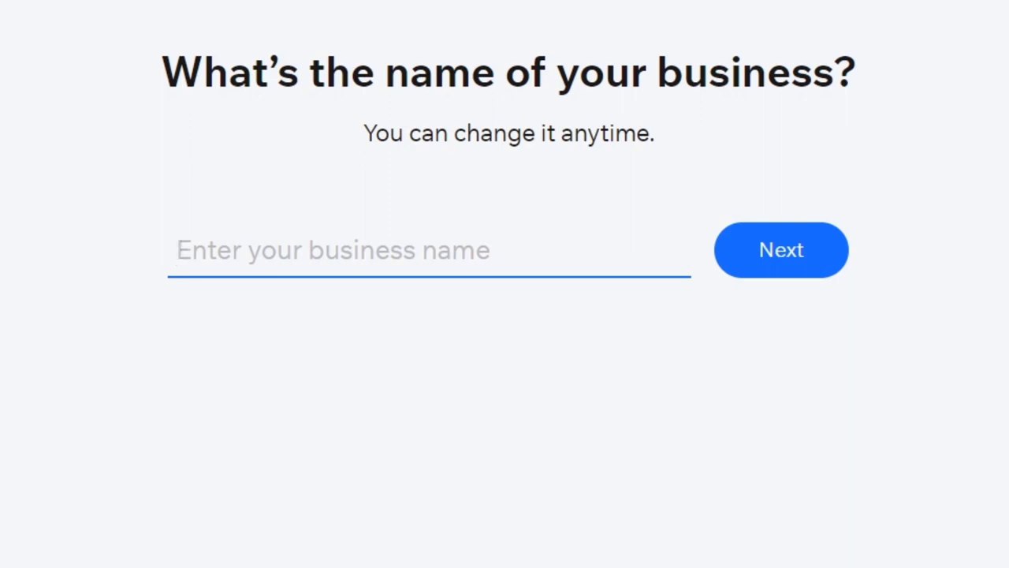
type("Tech News")
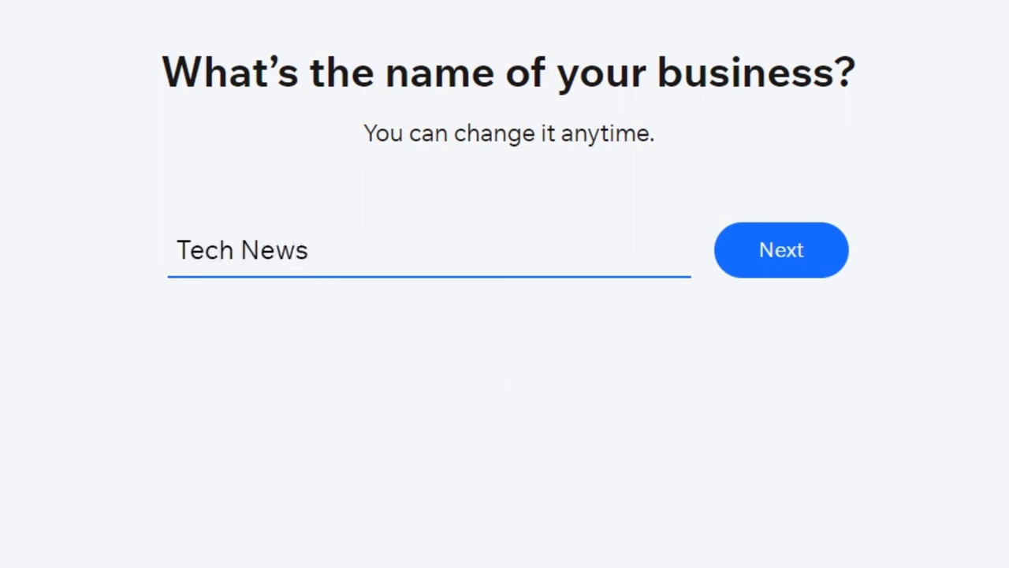
left_click(813, 250)
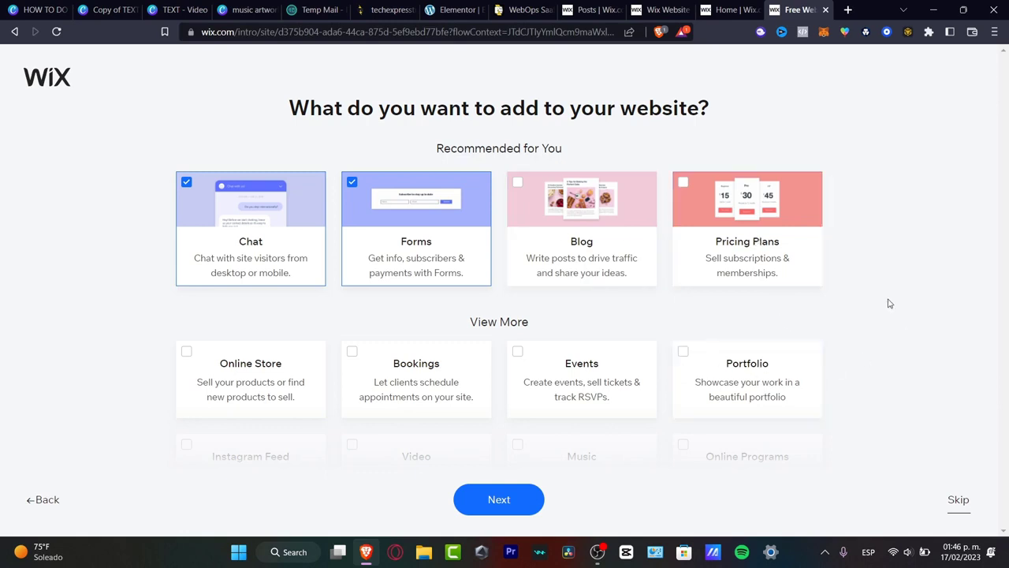
Step: Choose the site's features: deselect Chat, keep Forms, and add Blog, Forum and Groups
left_click(187, 183)
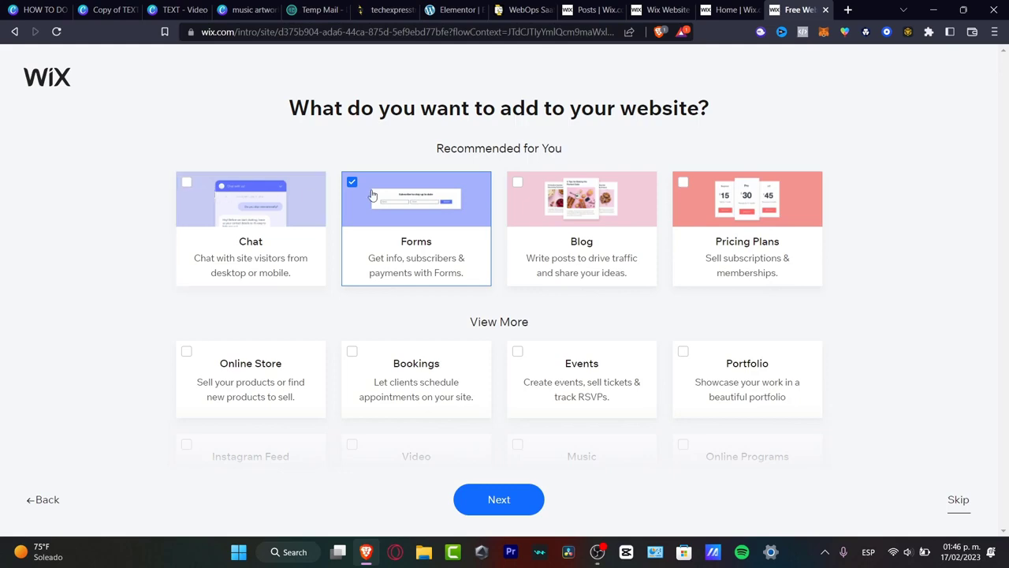
left_click(518, 183)
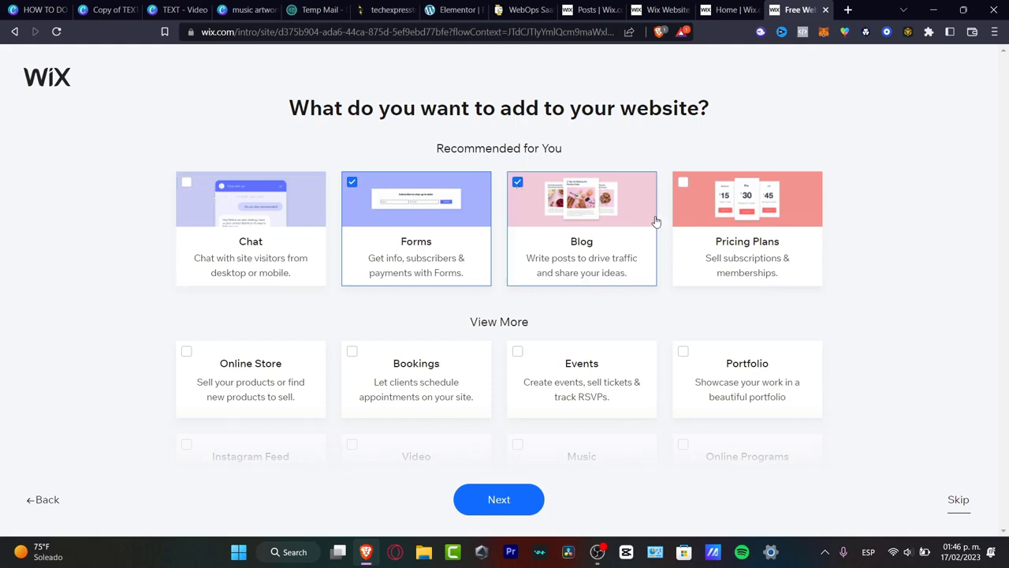
scroll(655, 224, "down", 3)
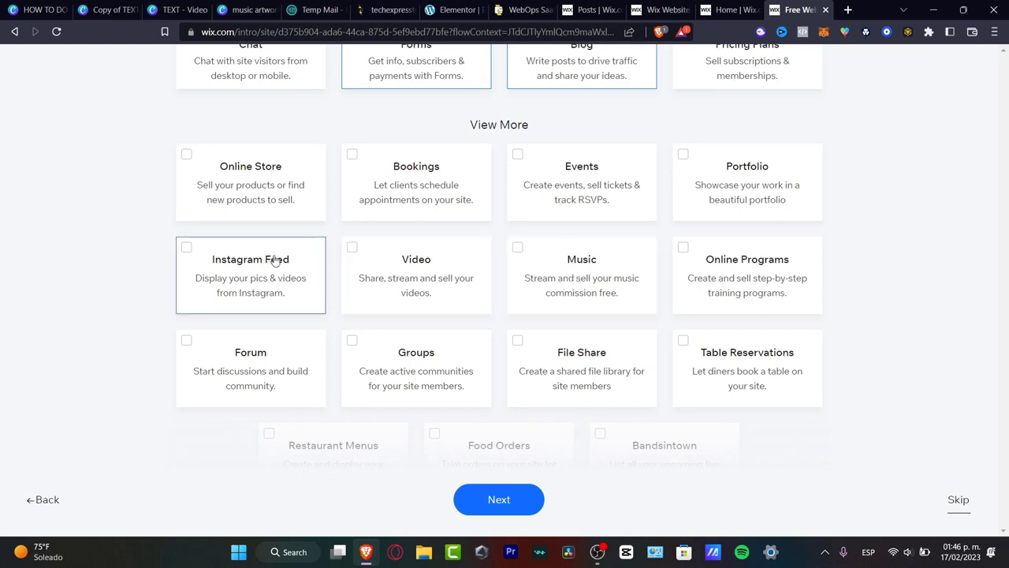
left_click(249, 357)
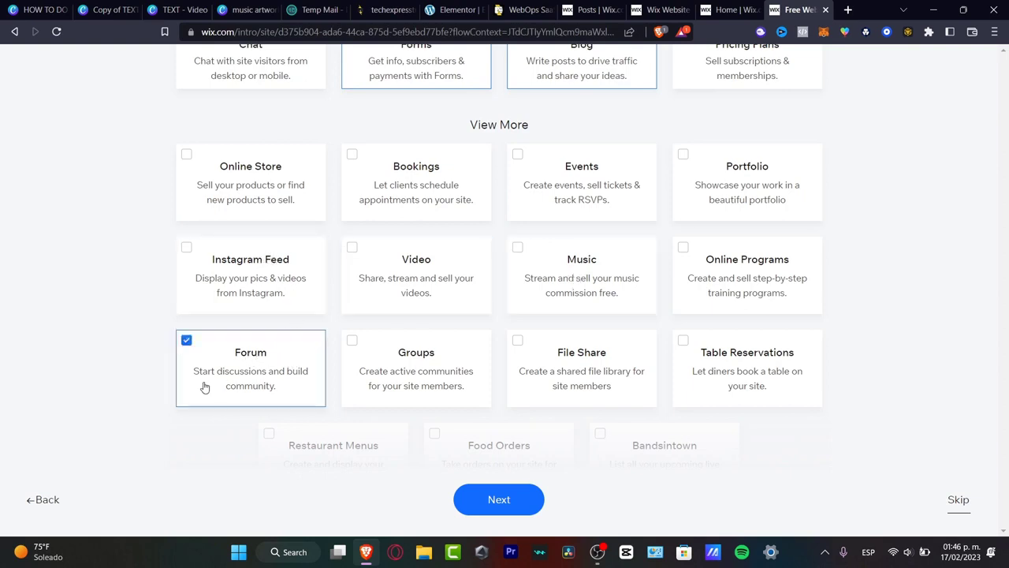
left_click(435, 371)
scroll(481, 359, "down", 1)
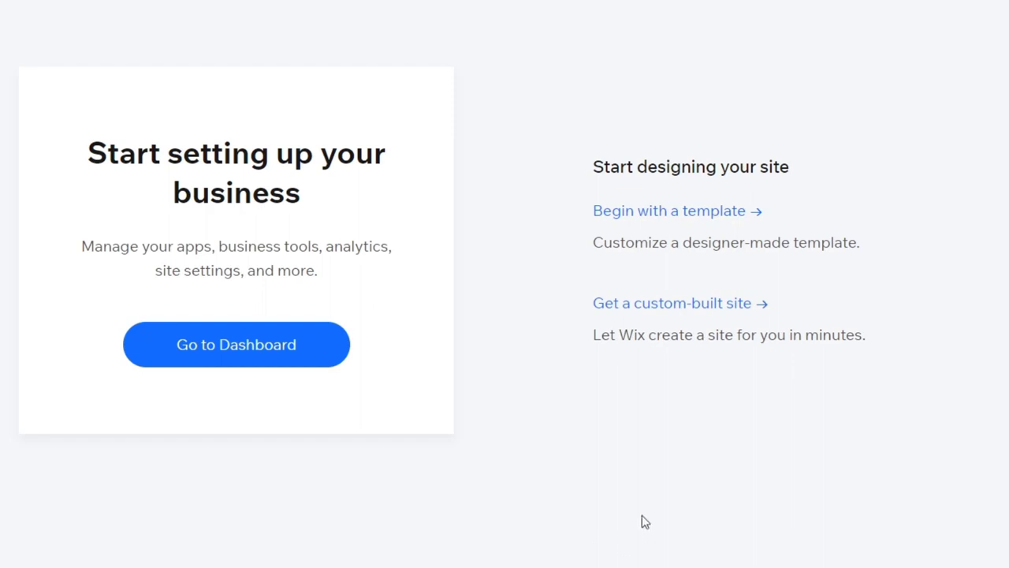
Step: Start designing from a template and open the preview of the Marketing Blog template, dismissing its starting-point dialog
left_click_drag(701, 243, 880, 248)
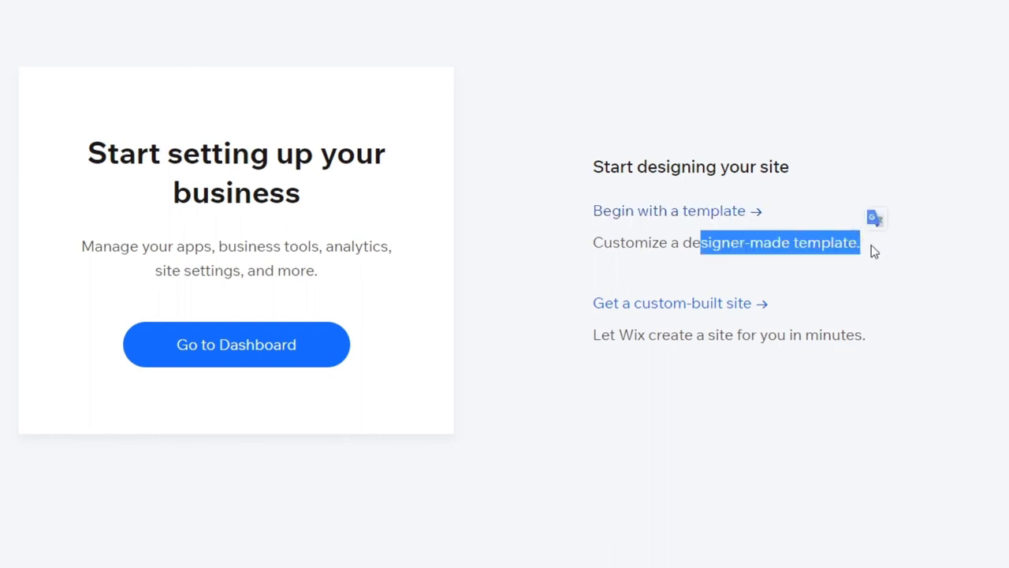
left_click(732, 211)
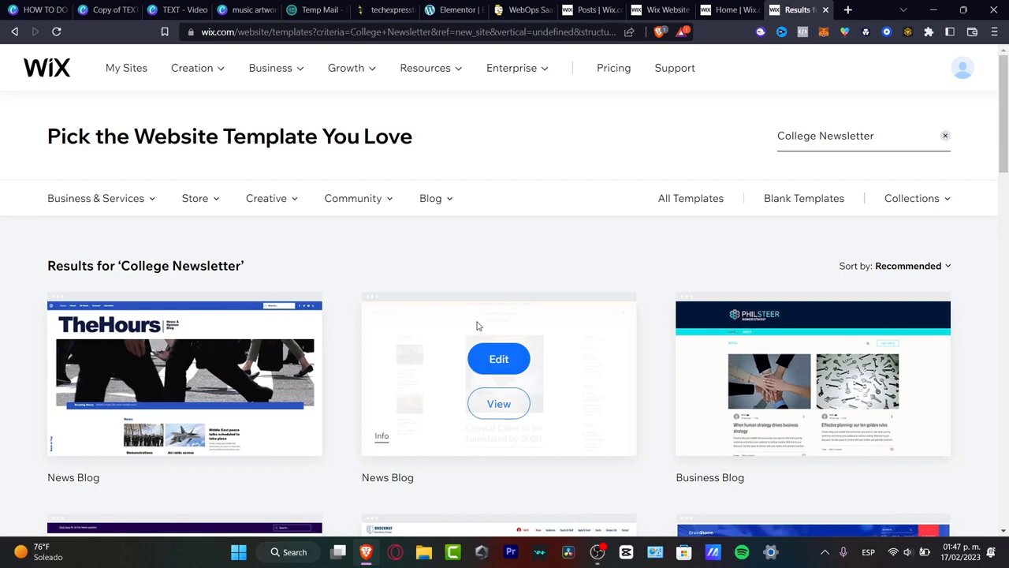
scroll(666, 226, "down", 3)
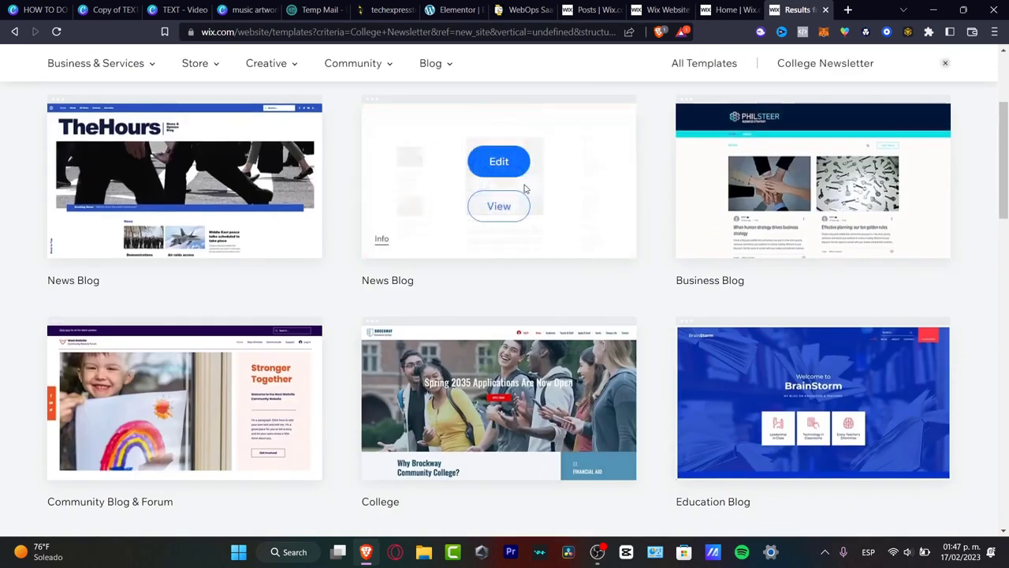
scroll(733, 271, "down", 3)
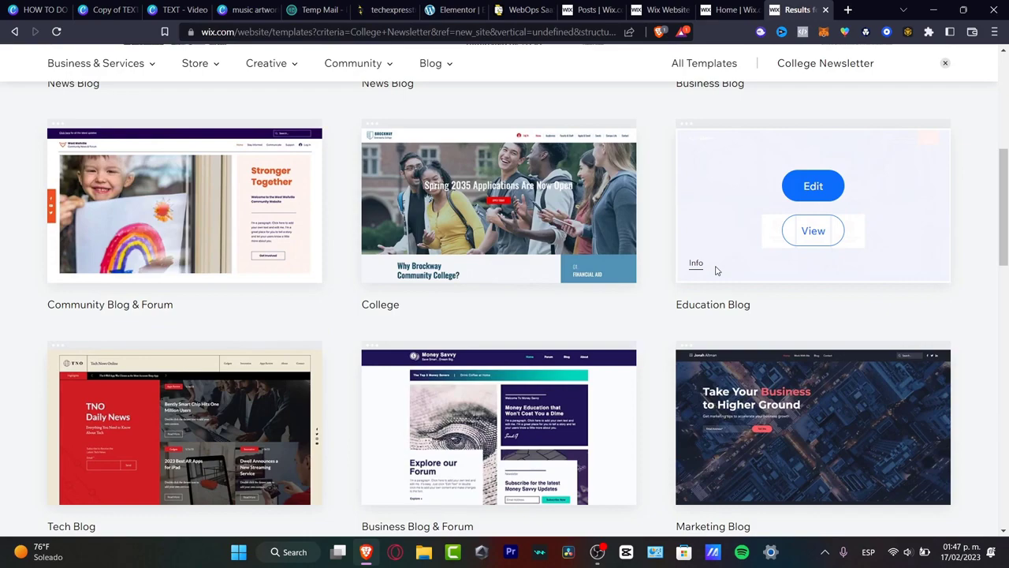
scroll(714, 272, "down", 3)
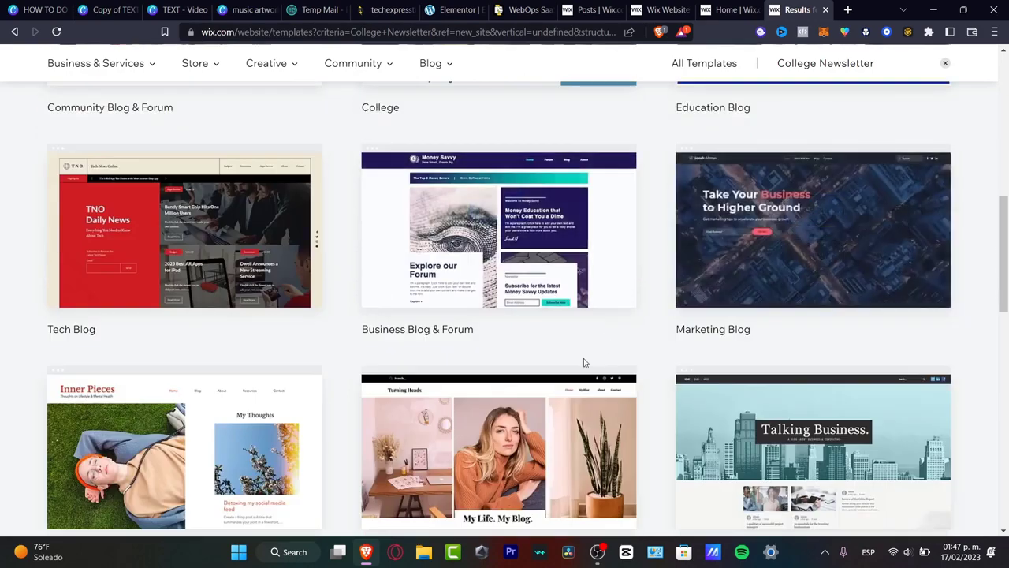
scroll(595, 340, "down", 3)
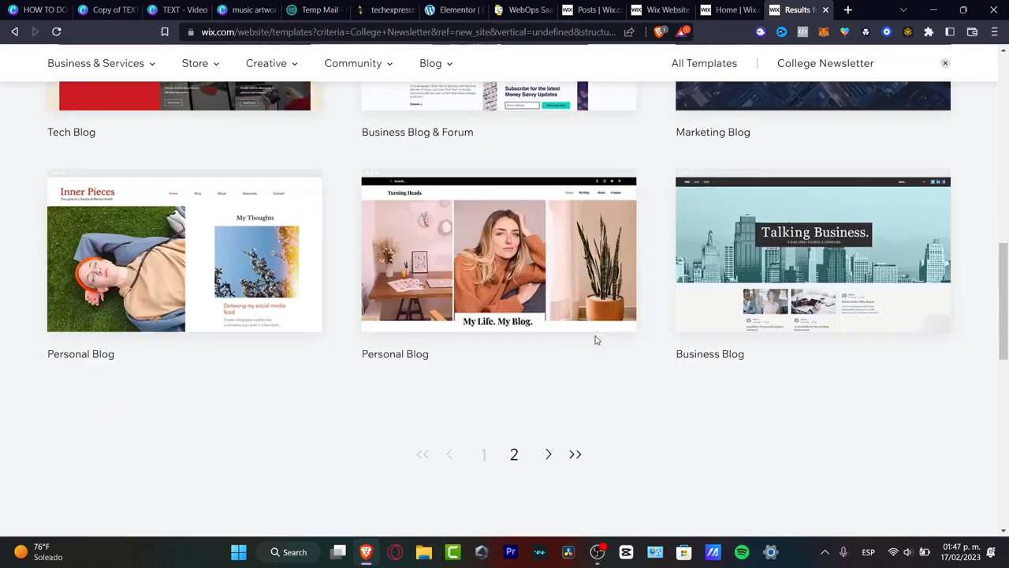
scroll(607, 363, "up", 3)
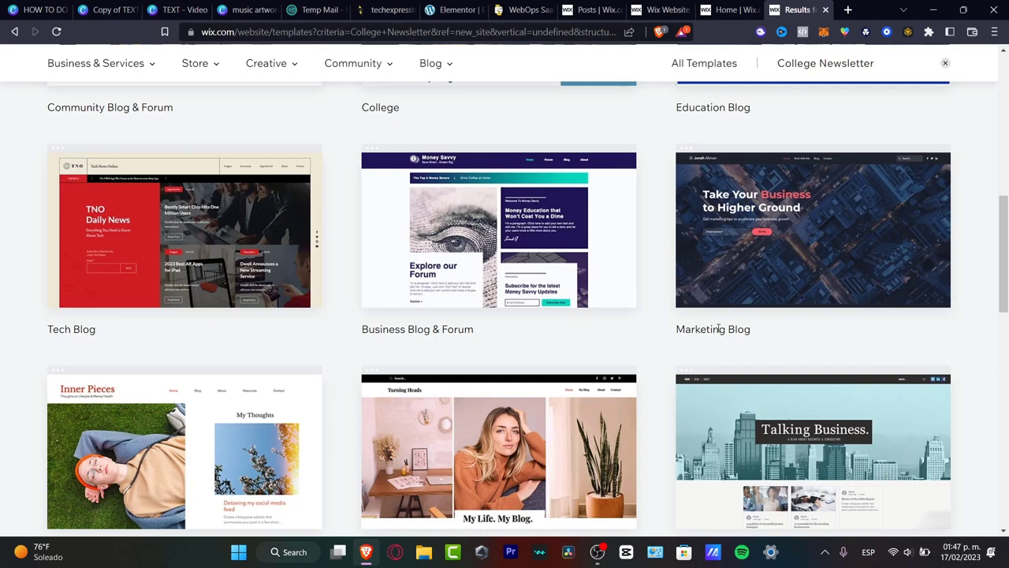
mouse_move(739, 292)
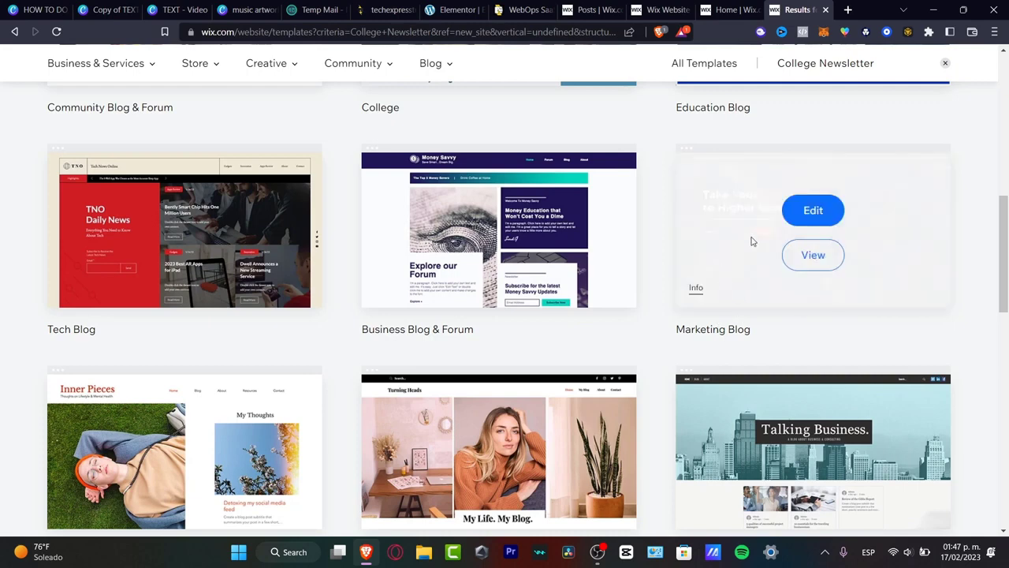
left_click(807, 254)
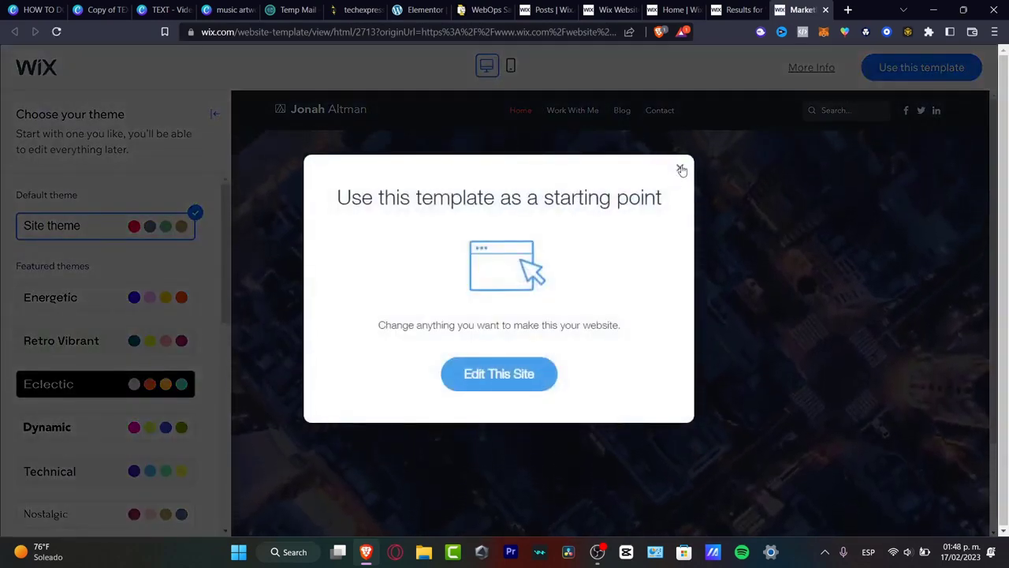
left_click(681, 167)
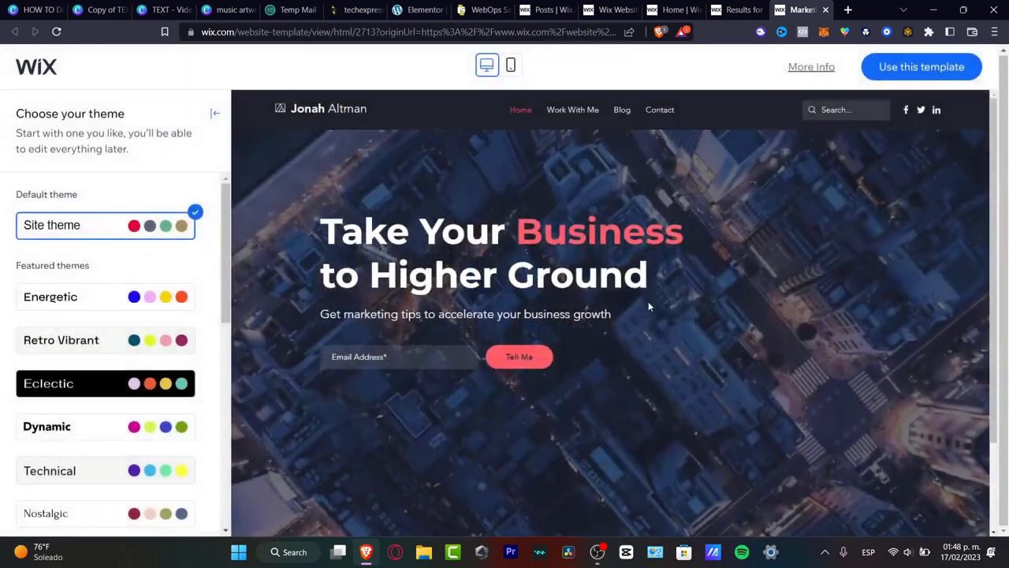
Step: Examine the Home, Work With Me, Blog and Contact pages of the Marketing Blog template
scroll(668, 332, "down", 2)
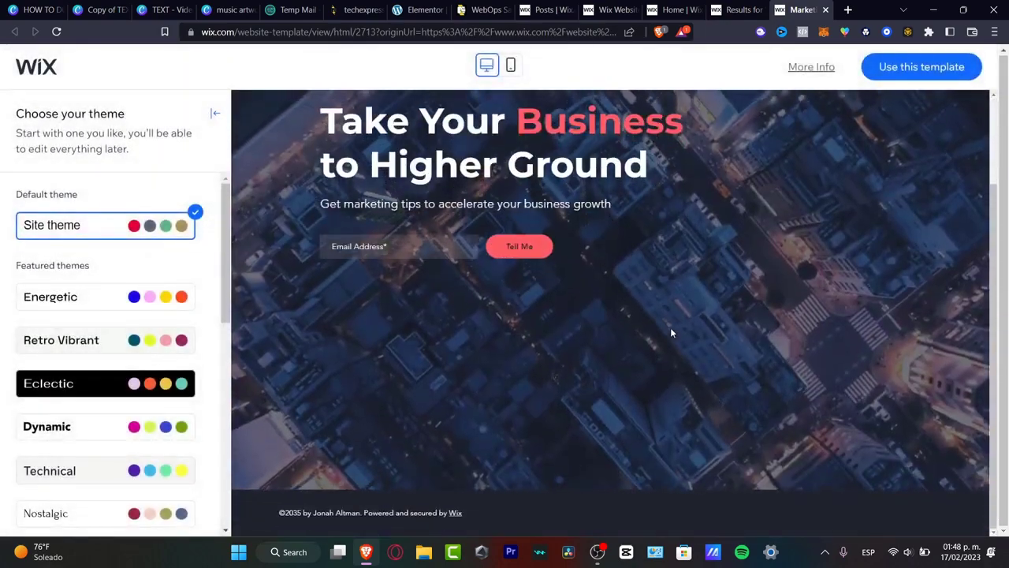
scroll(671, 330, "up", 2)
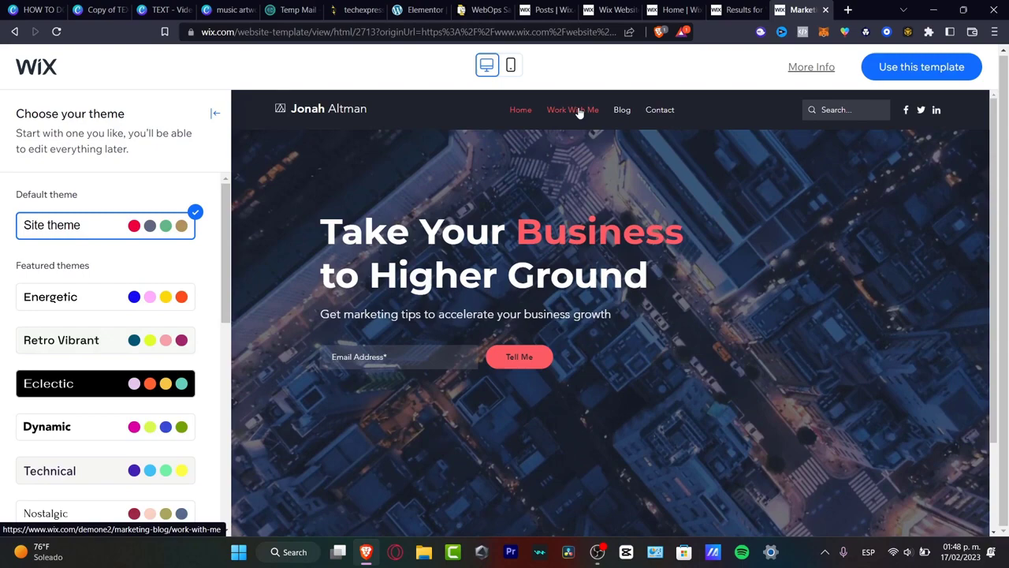
left_click(581, 113)
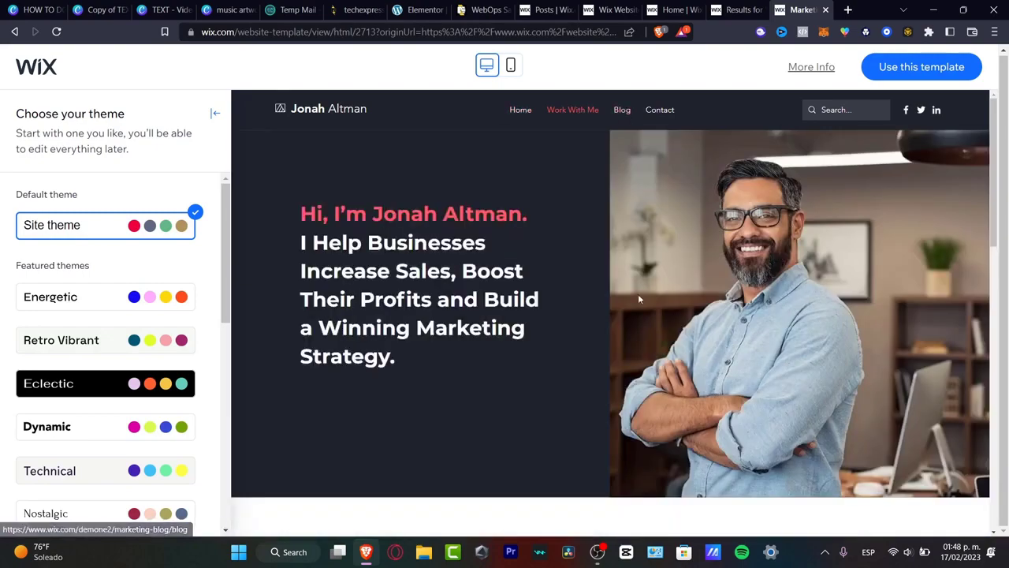
scroll(584, 237, "down", 5)
scroll(584, 241, "down", 5)
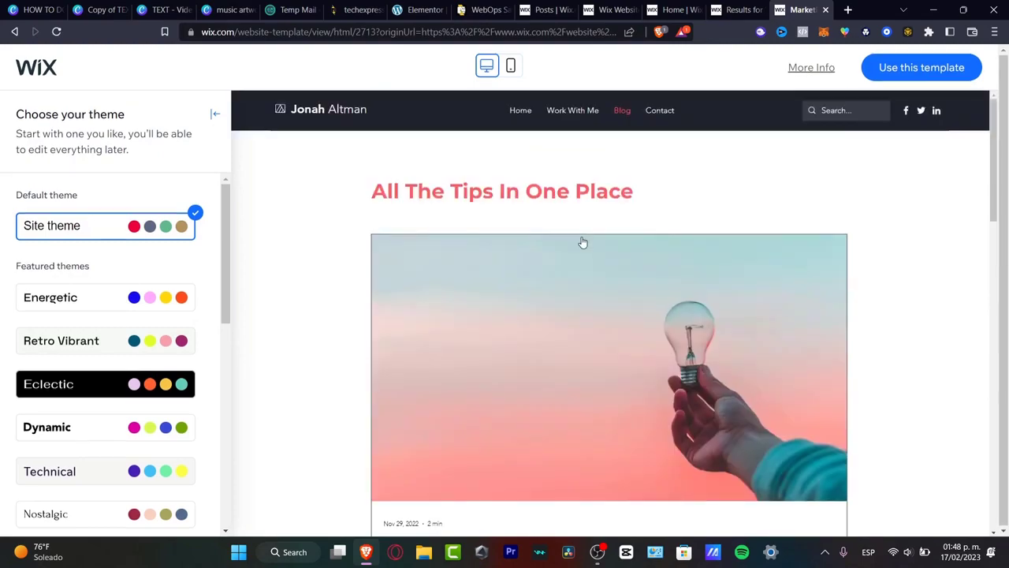
scroll(583, 242, "down", 10)
scroll(581, 241, "up", 12)
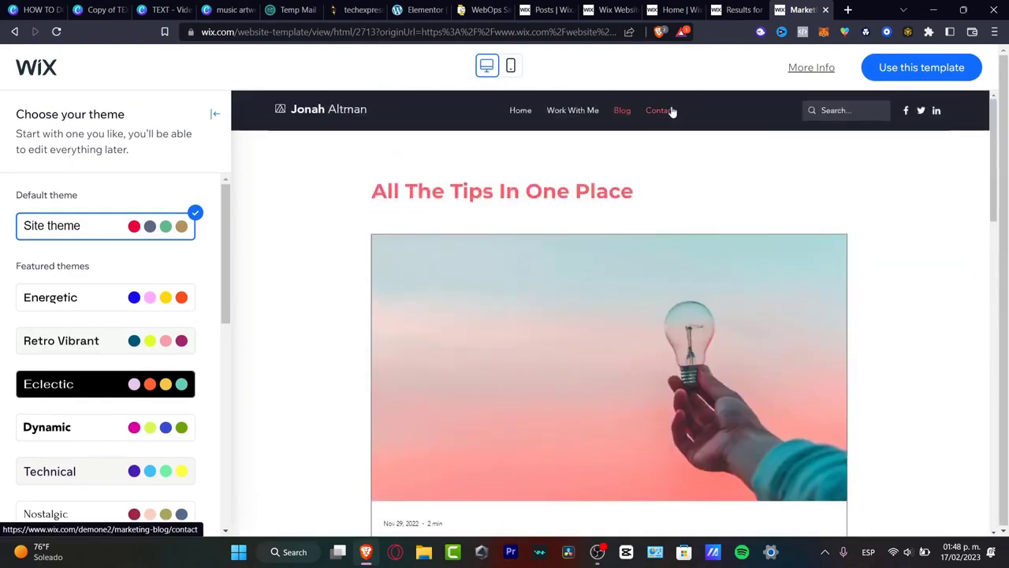
left_click(671, 111)
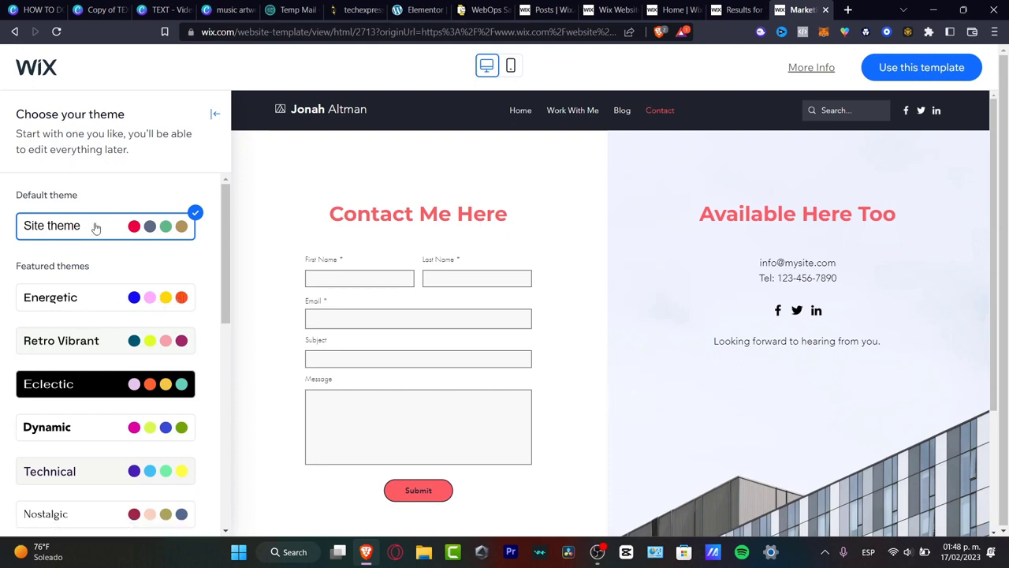
Step: Try the Eclectic theme on the template and return to the default Site theme
scroll(130, 272, "down", 3)
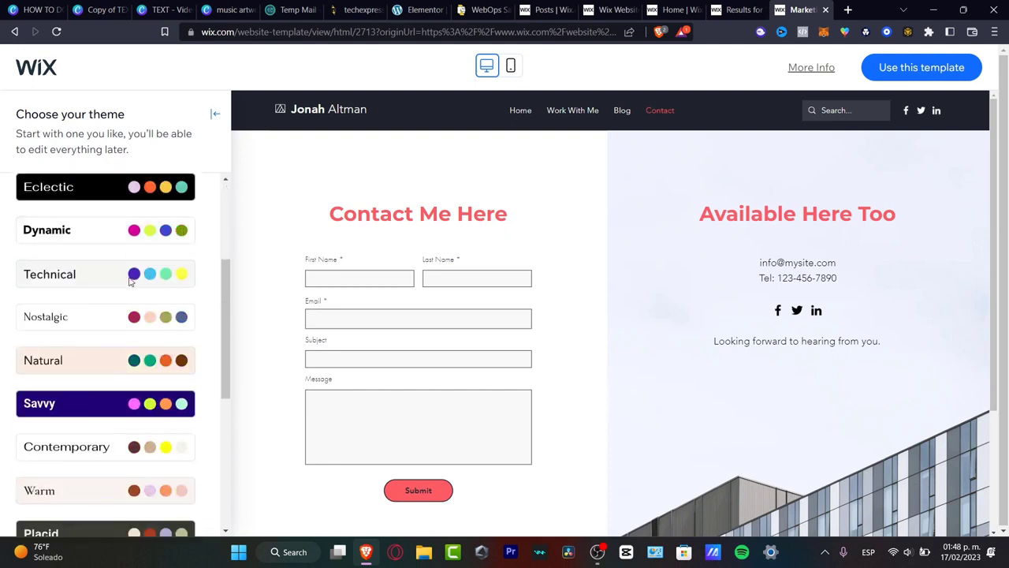
left_click(87, 187)
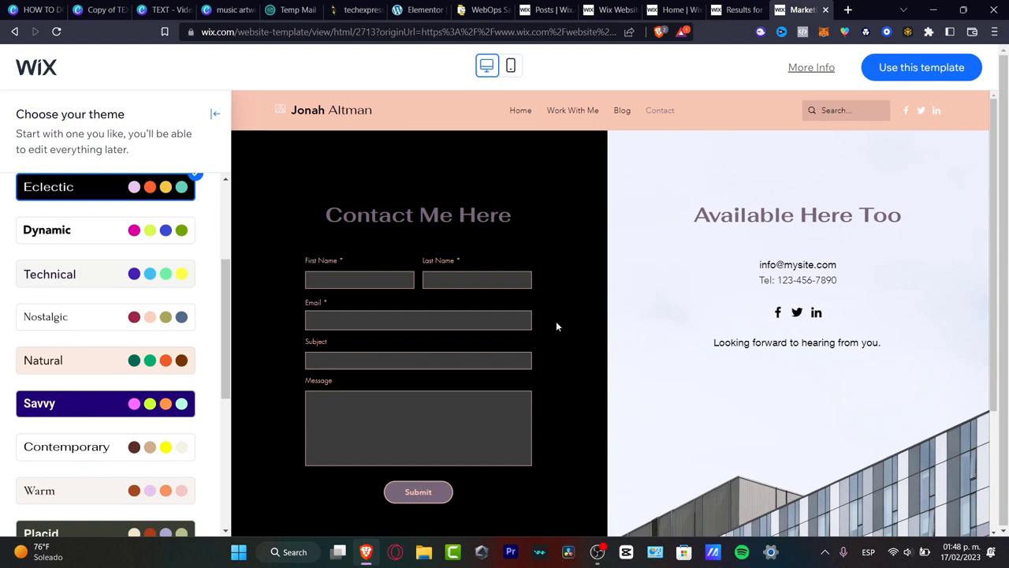
scroll(163, 296, "up", 3)
left_click(131, 230)
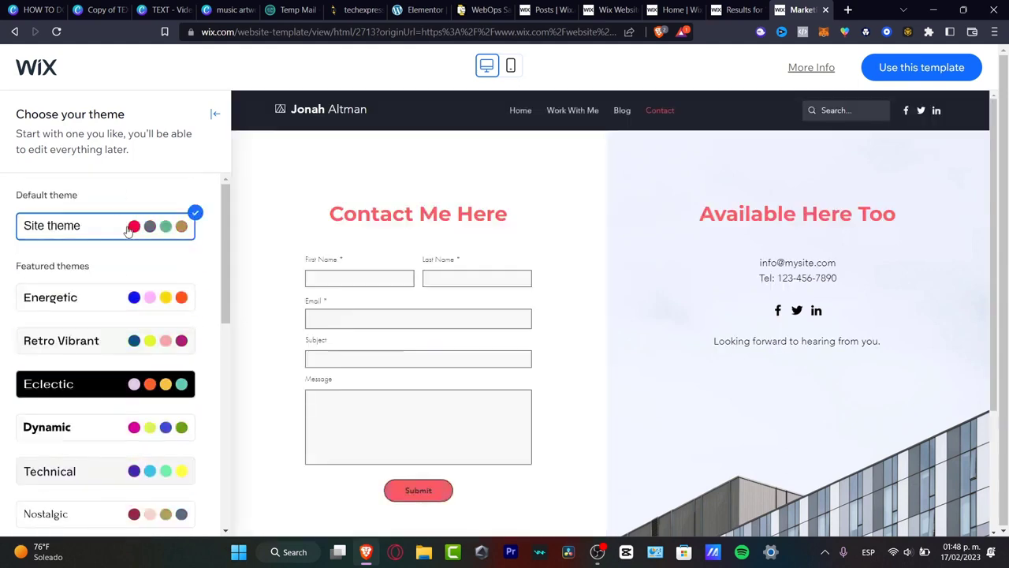
Step: Use the Marketing Blog template for the new site in the editor and close the template's preview page
left_click(938, 72)
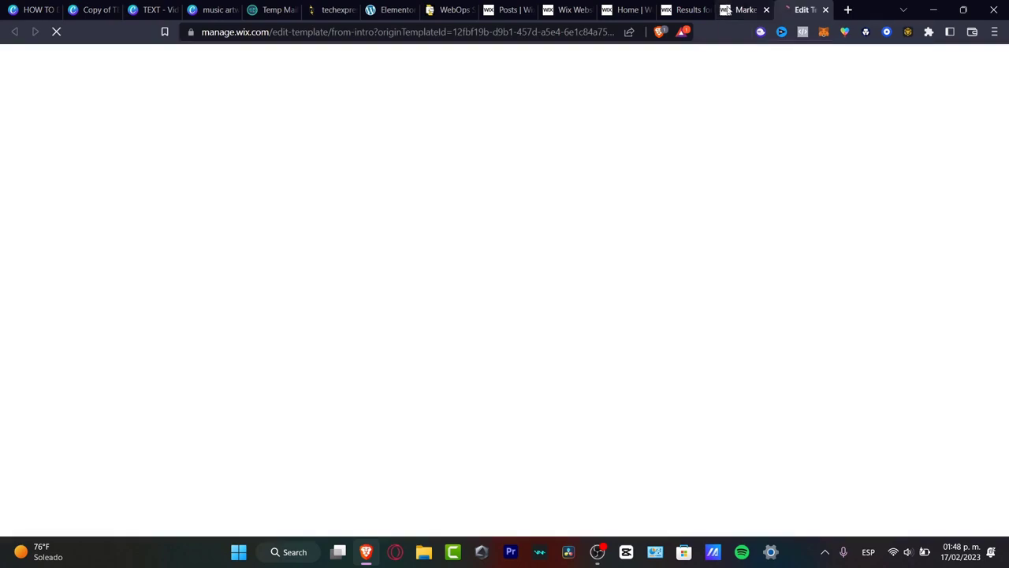
left_click(764, 10)
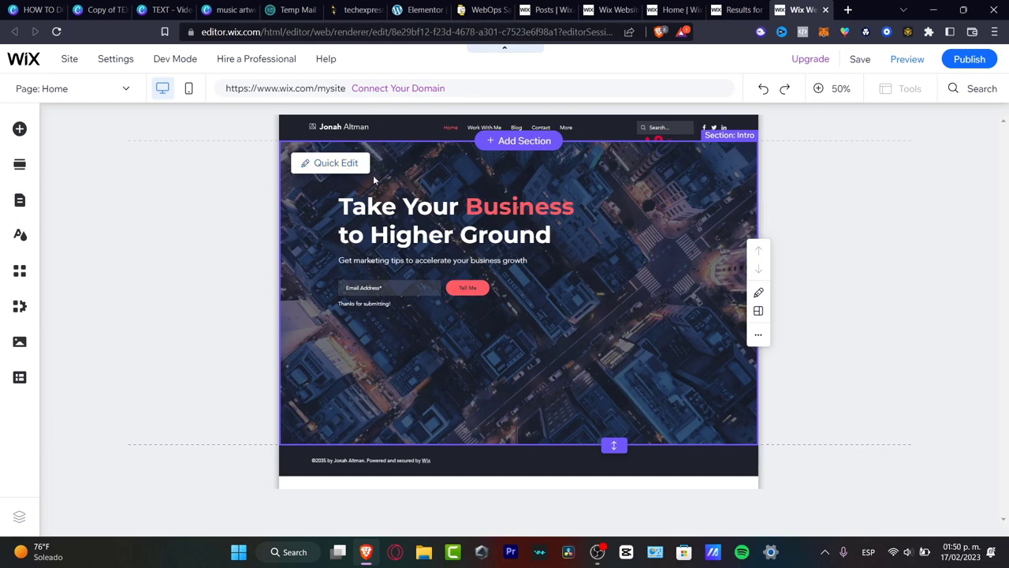
Step: Open Quick Edit for the Home page's intro section and set its title to "Meta is the future"
left_click(331, 164)
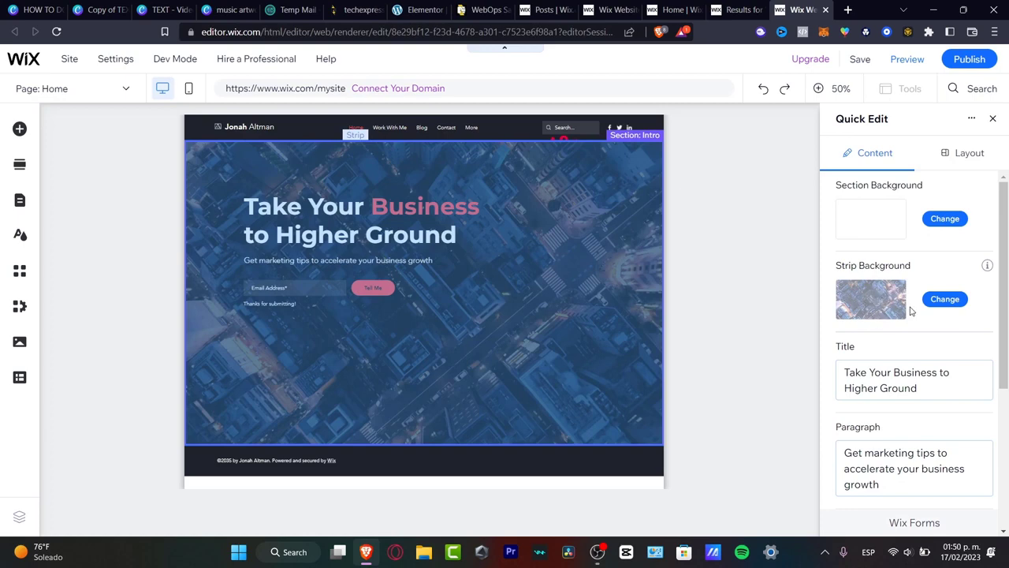
scroll(938, 371, "down", 3)
scroll(936, 330, "down", 1)
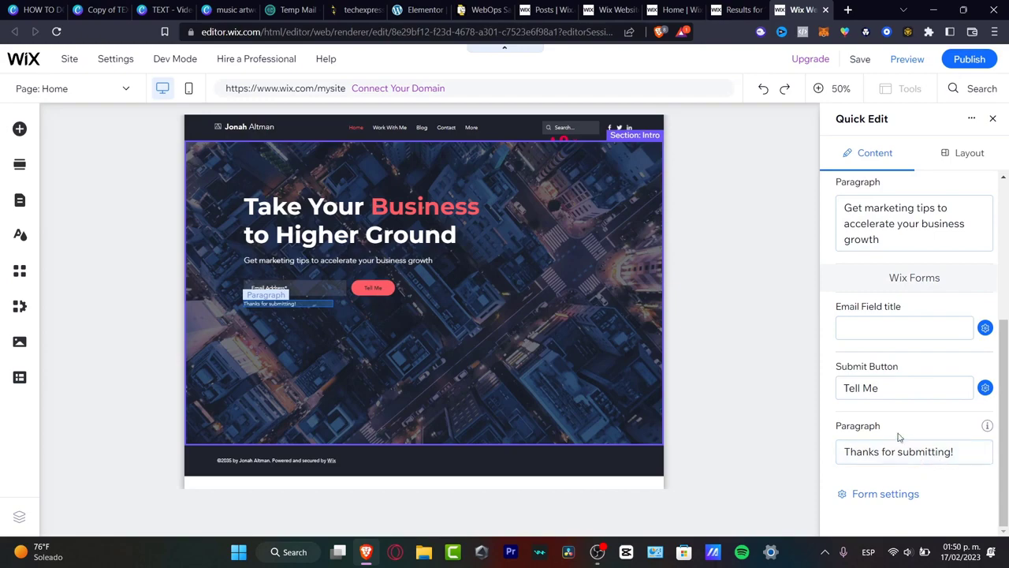
scroll(919, 289, "up", 3)
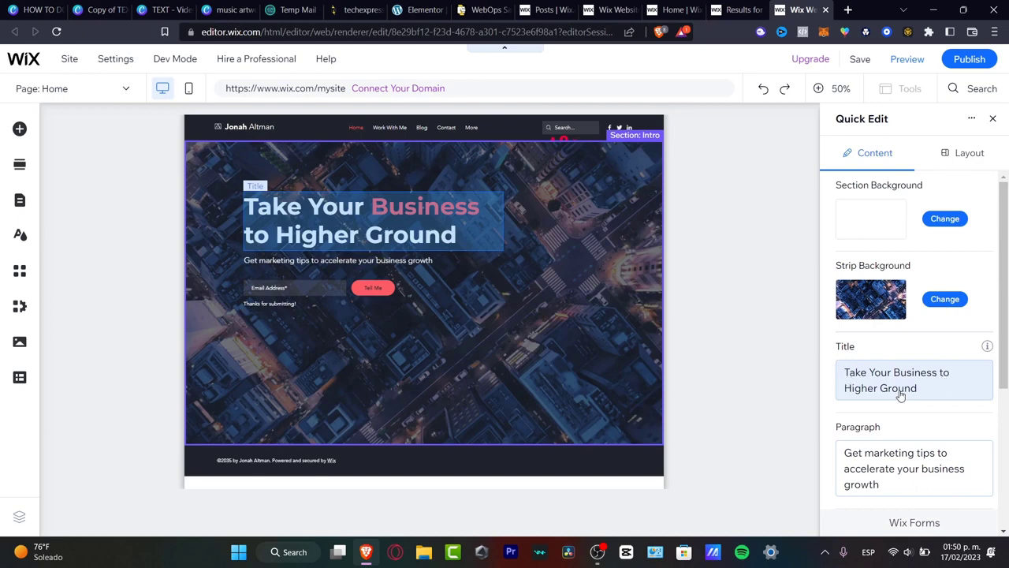
left_click(927, 386)
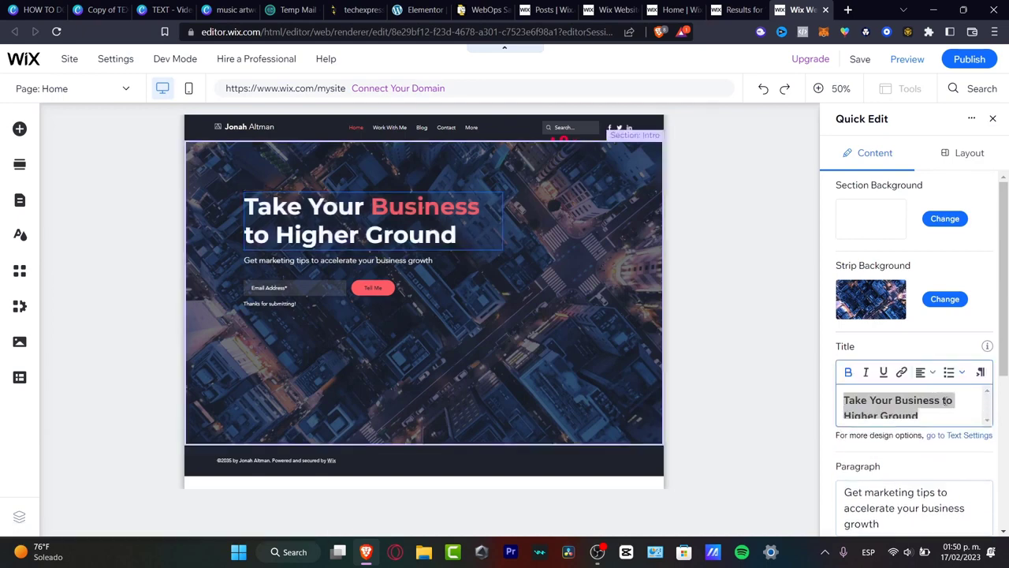
left_click_drag(923, 416, 847, 400)
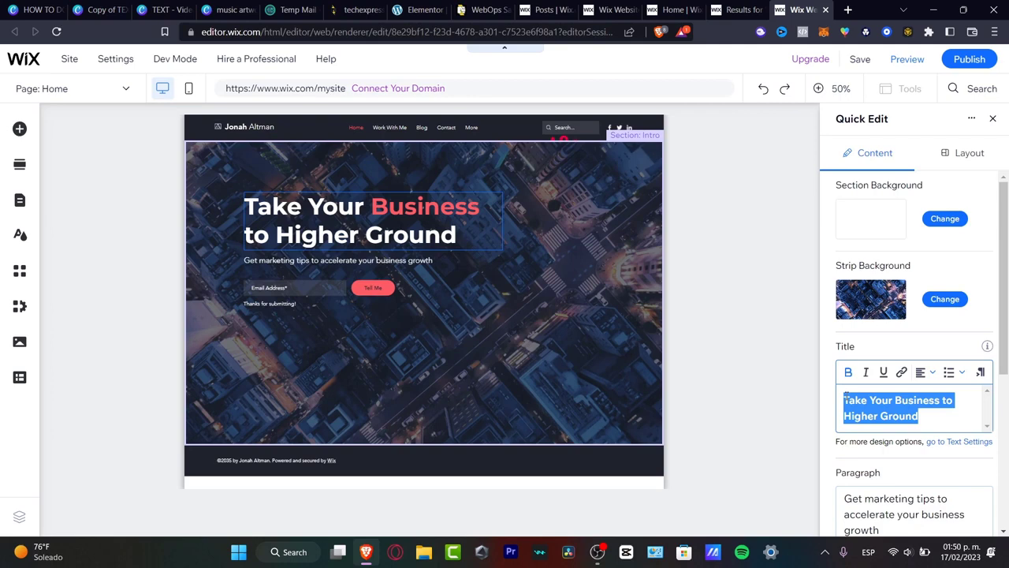
type("Meta is ne")
key("BackSpace")
key("BackSpace")
type("the future")
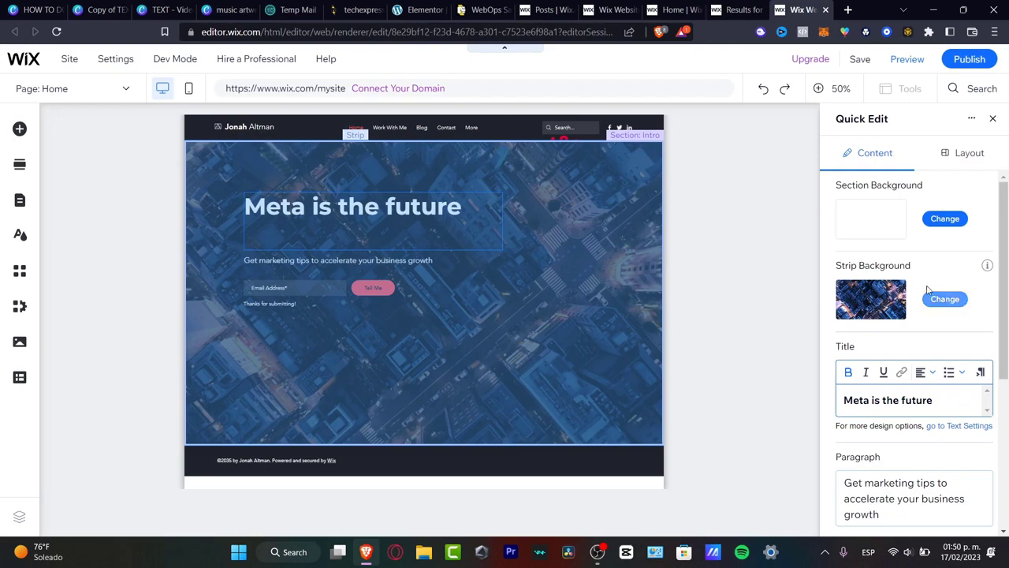
Step: Start changing the intro section's strip background to a video and search Media from Wix for "AI"
left_click(949, 303)
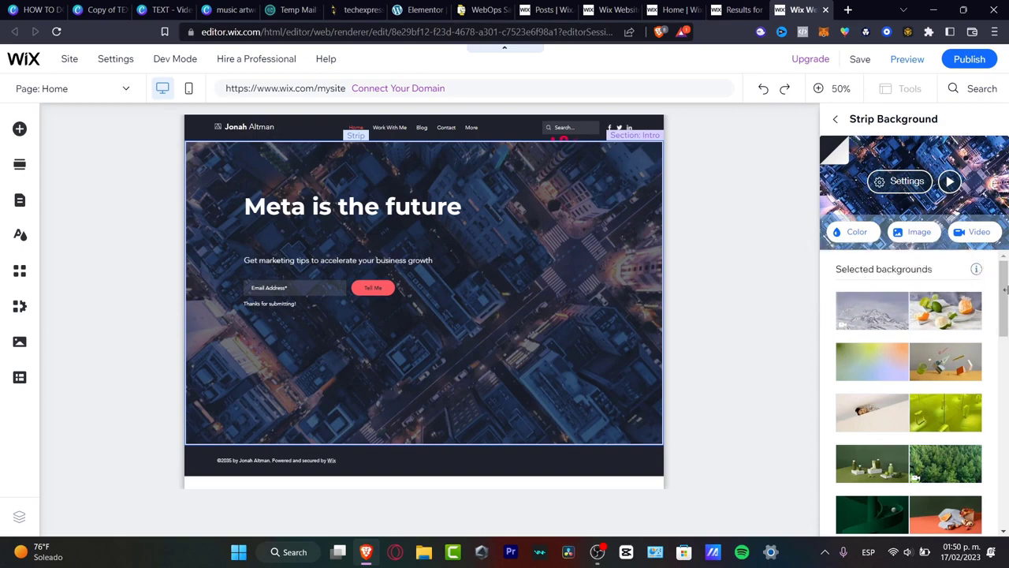
left_click_drag(1004, 312, 1003, 251)
left_click(981, 234)
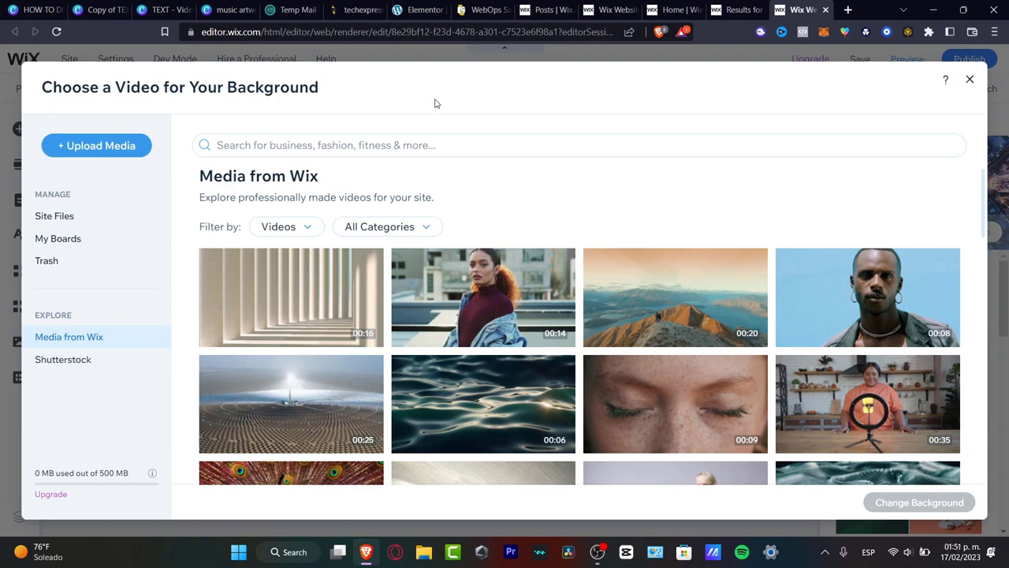
left_click(465, 142)
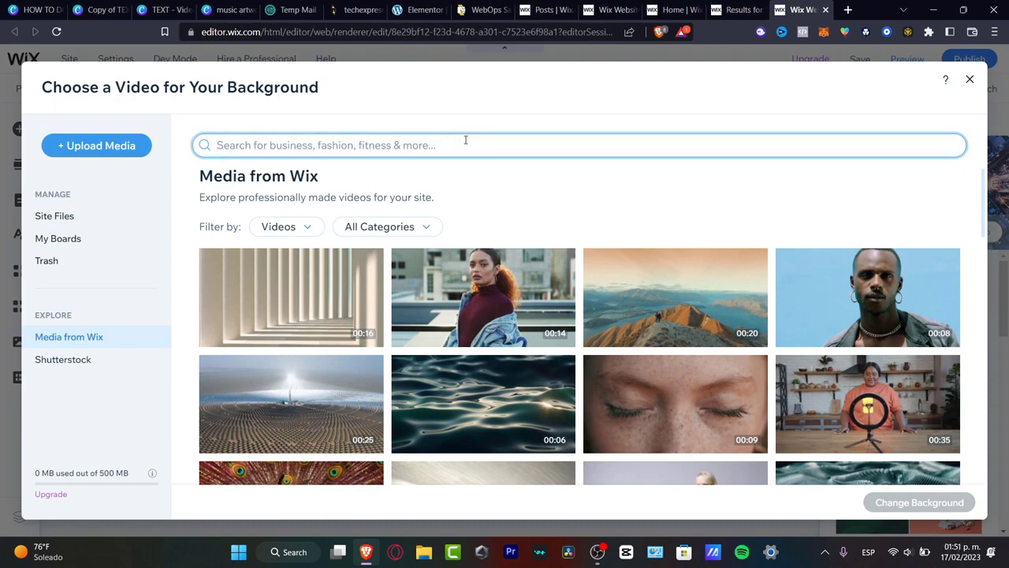
type("A")
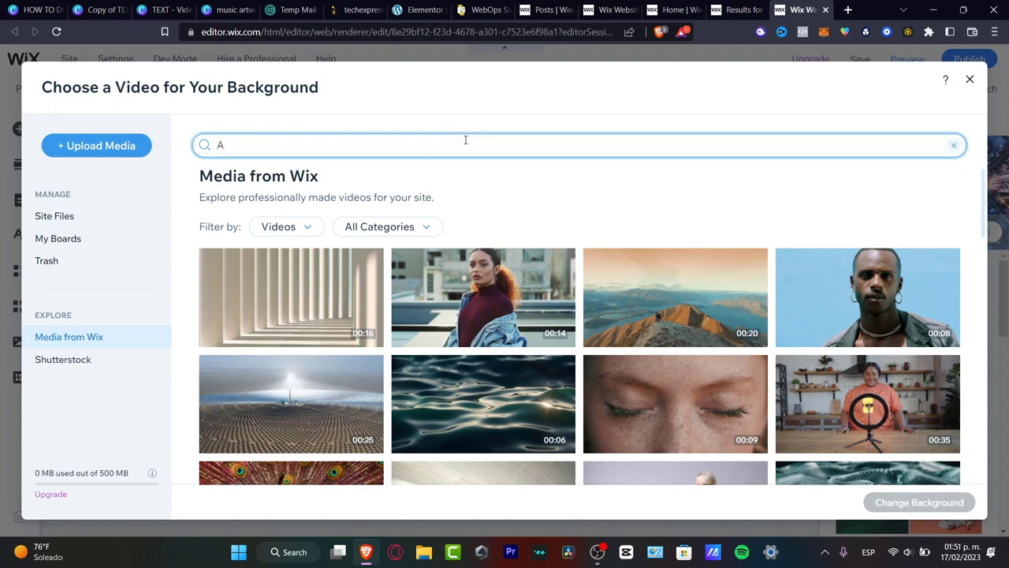
type("I")
key("Return")
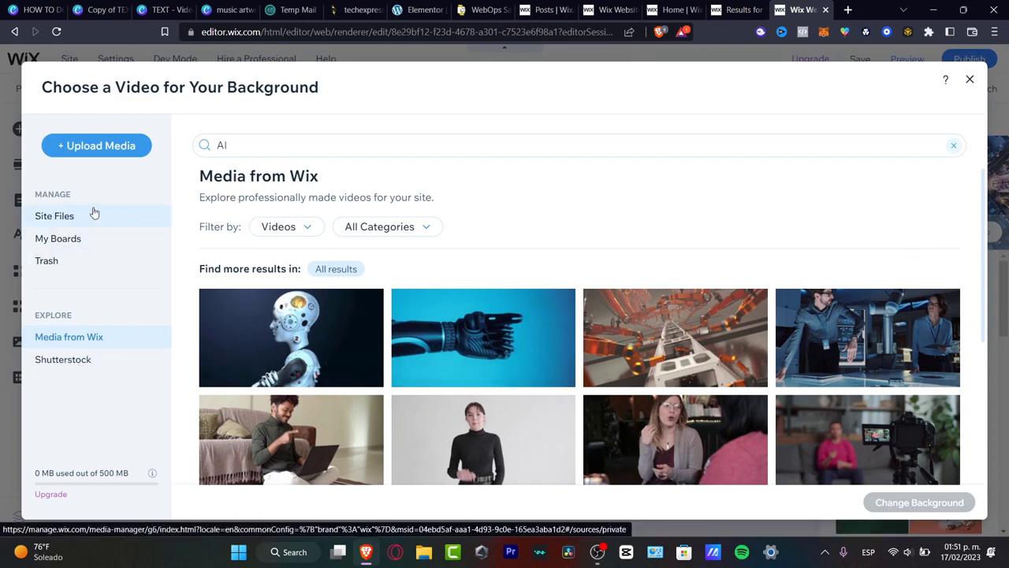
Step: Apply the High Tech Engineers video as the strip background, review the remaining section fields and leave Quick Edit
scroll(770, 180, "down", 3)
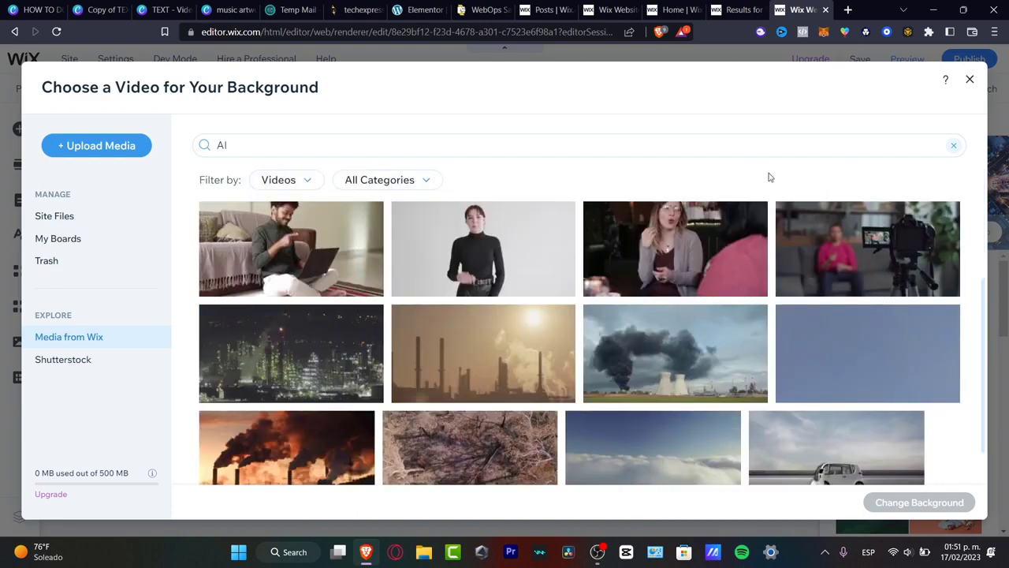
scroll(788, 307, "up", 3)
mouse_move(868, 335)
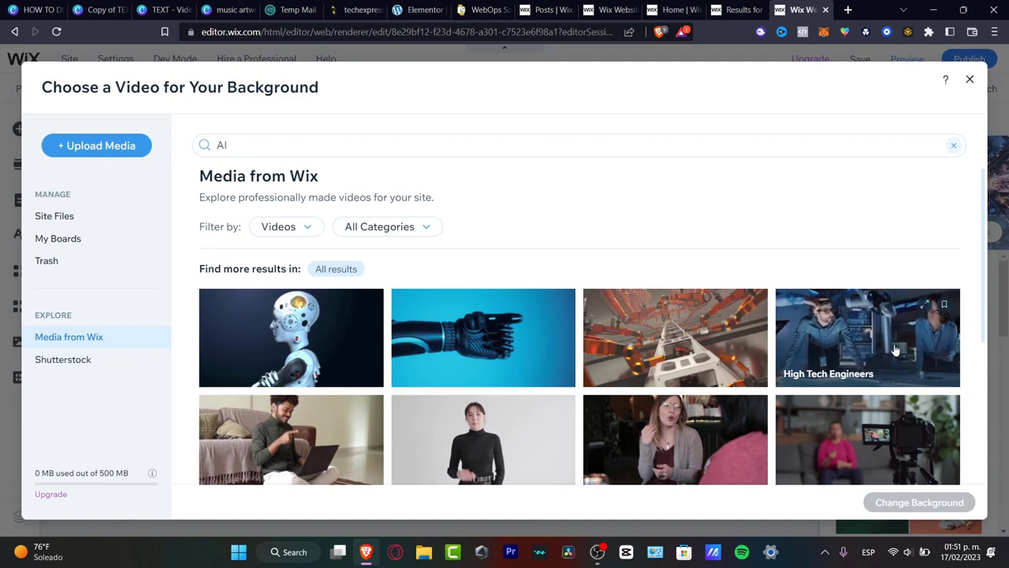
left_click(895, 349)
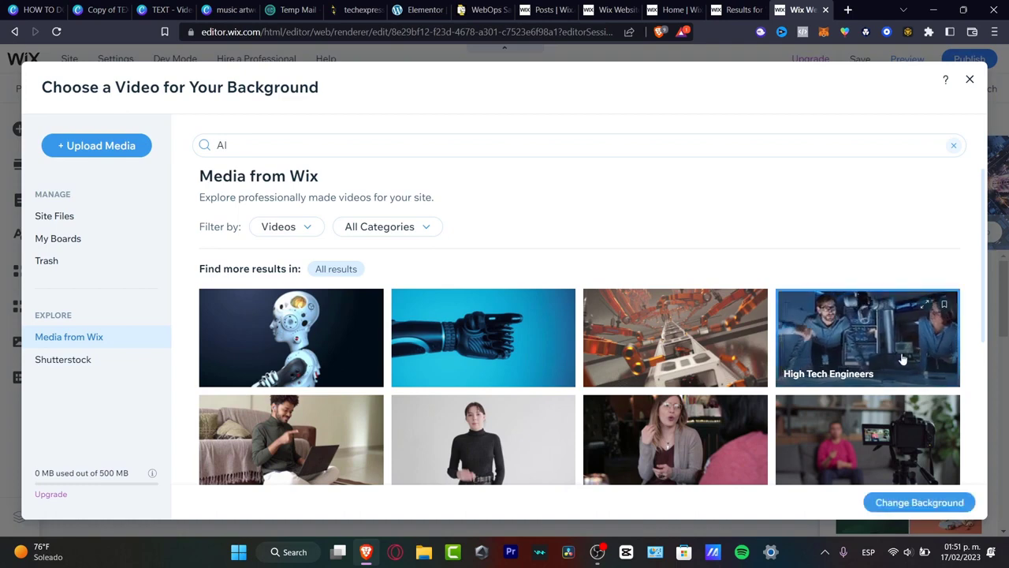
left_click(943, 508)
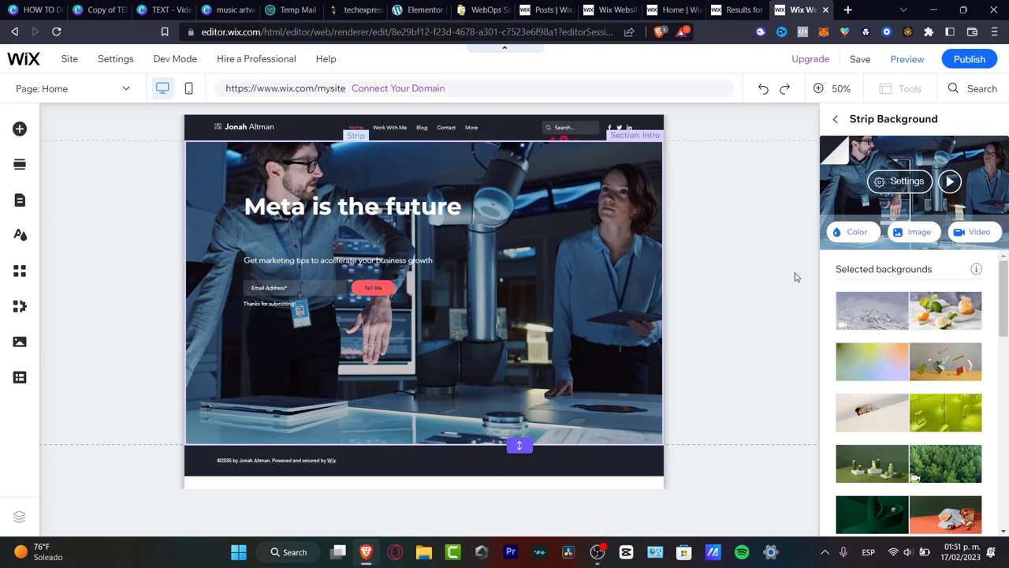
scroll(944, 327, "down", 15)
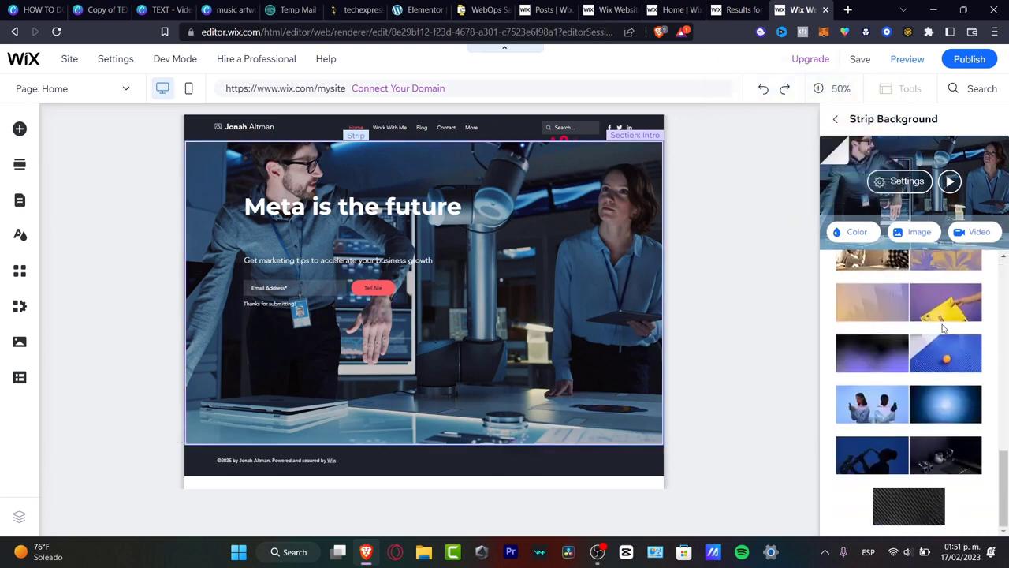
left_click(836, 118)
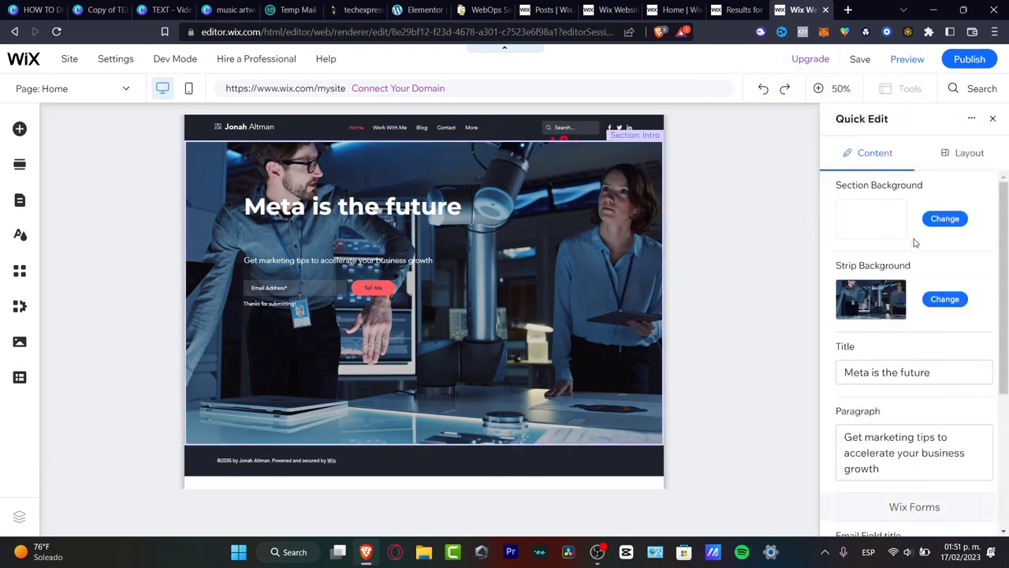
scroll(931, 465, "down", 3)
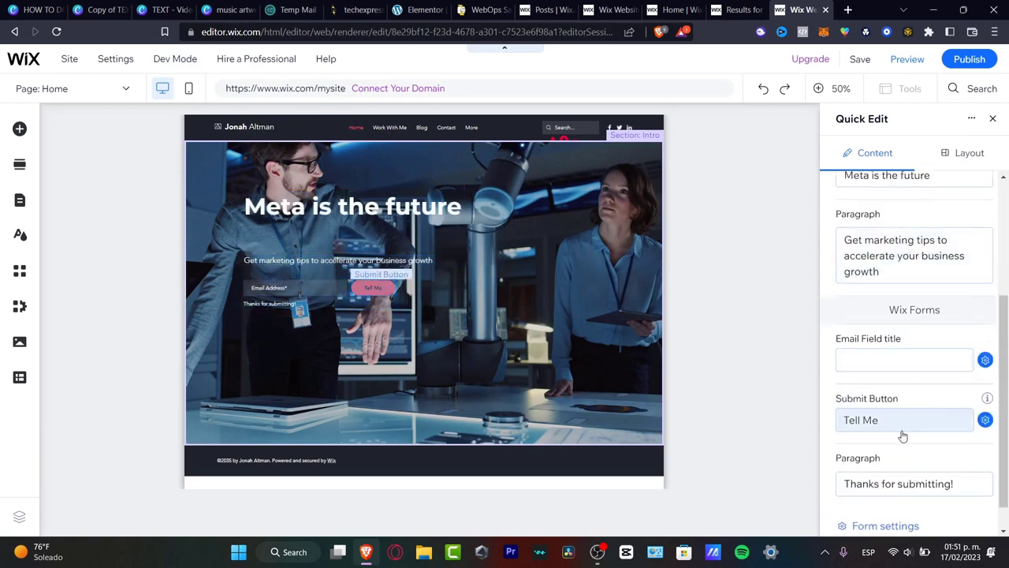
scroll(891, 418, "down", 1)
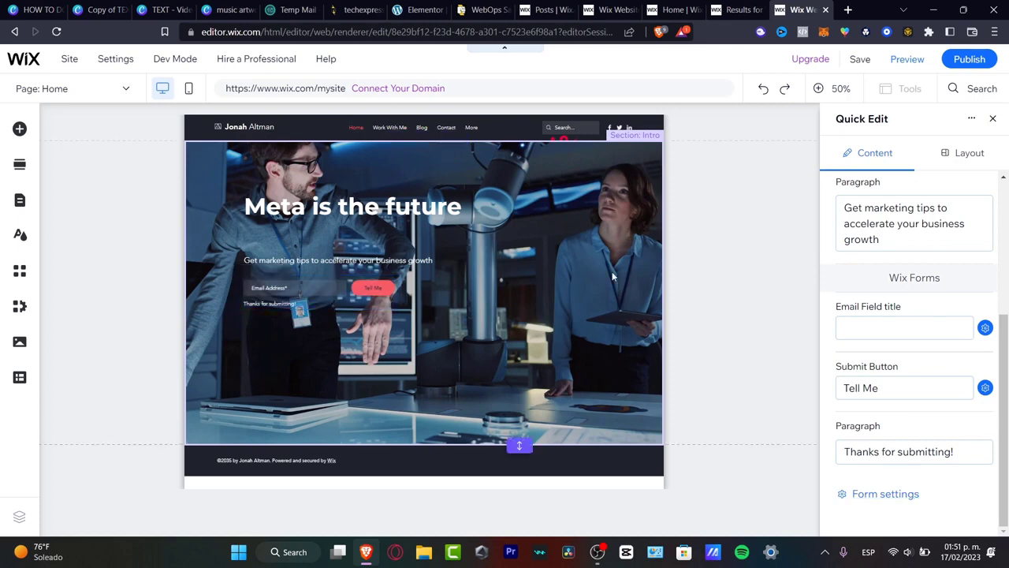
key("Escape")
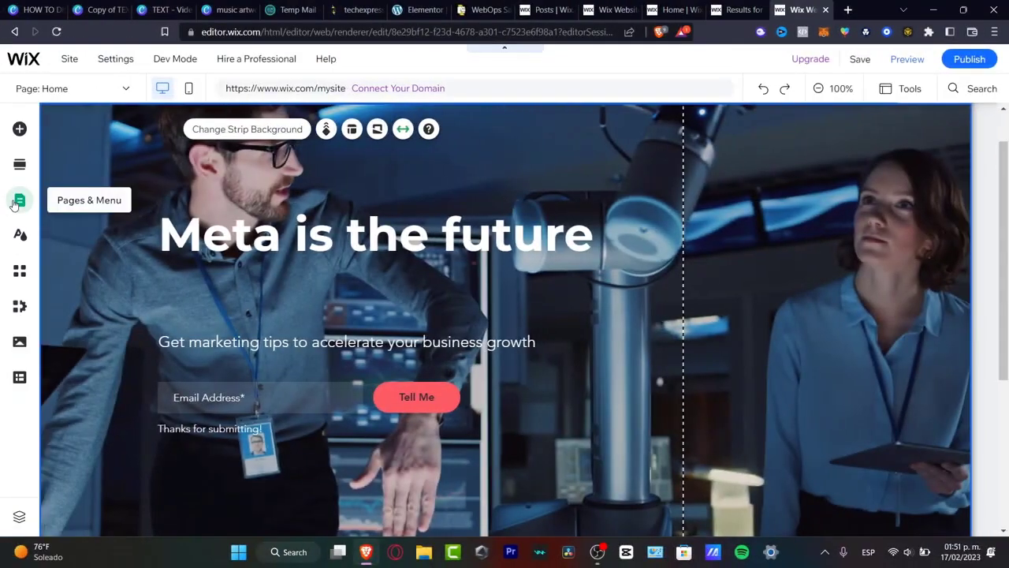
Step: Move the Blog page directly below Home in the site menu
left_click(19, 201)
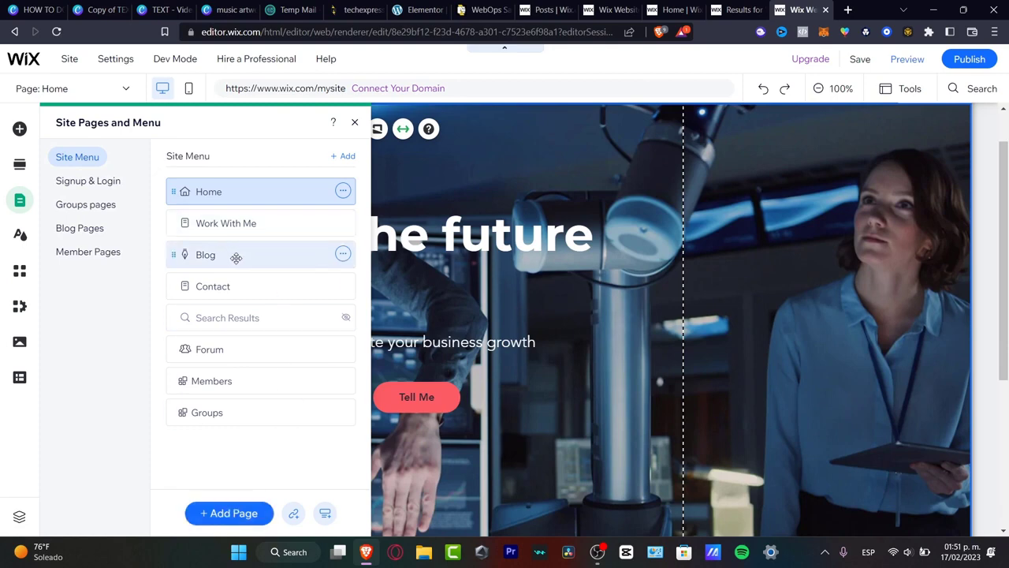
mouse_move(237, 243)
left_mouse_down()
mouse_move(231, 218)
mouse_move(245, 224)
left_mouse_up()
left_click(245, 225)
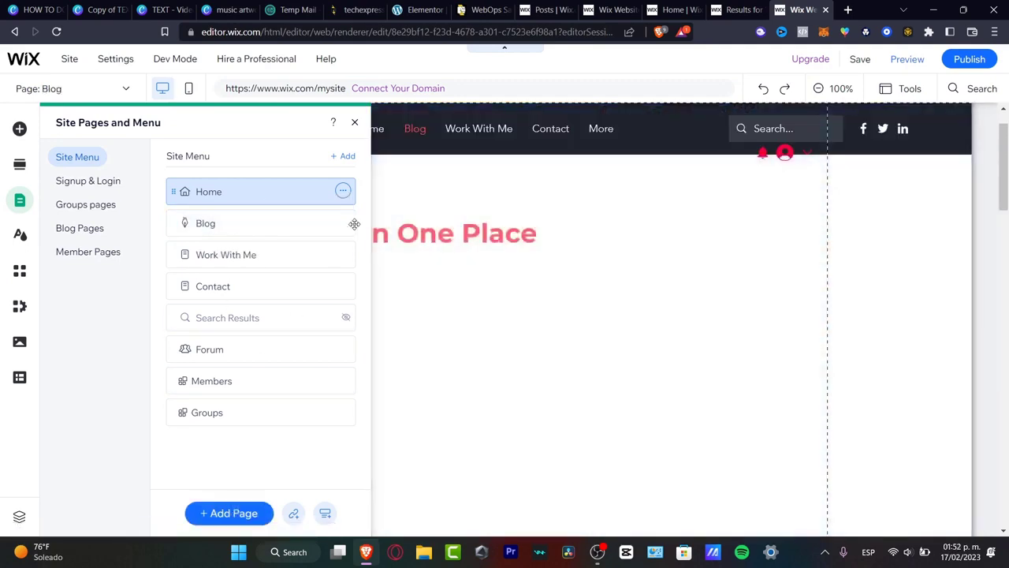
Step: Look at the Groups pages, return to the site menu and open the Blog page for editing
left_click(85, 204)
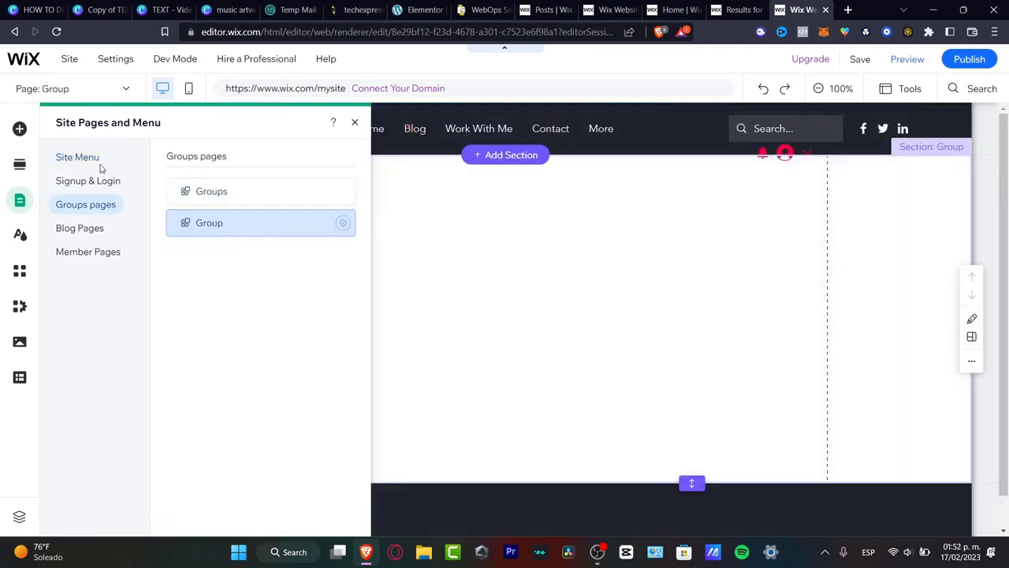
left_click(91, 160)
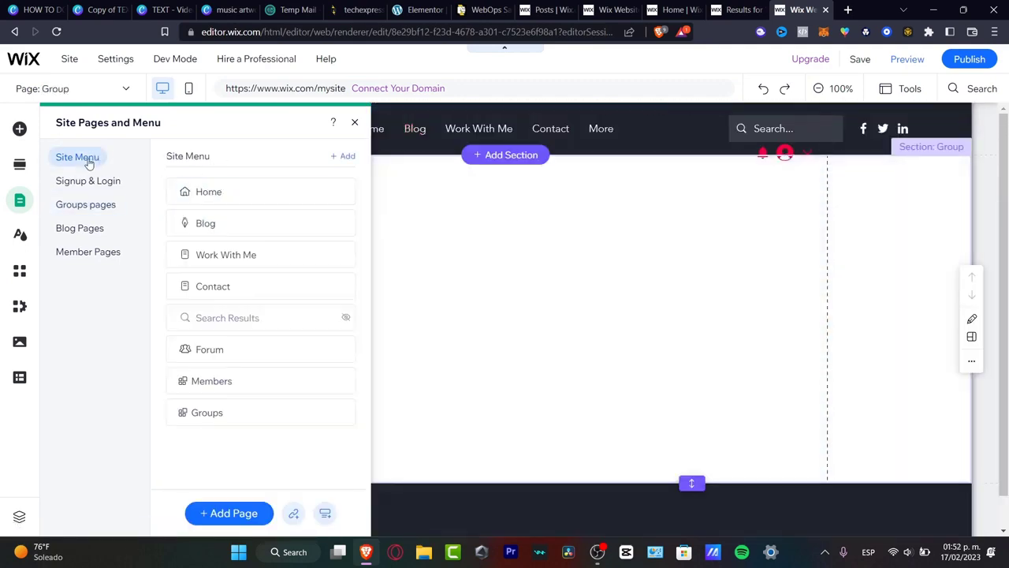
left_click(240, 224)
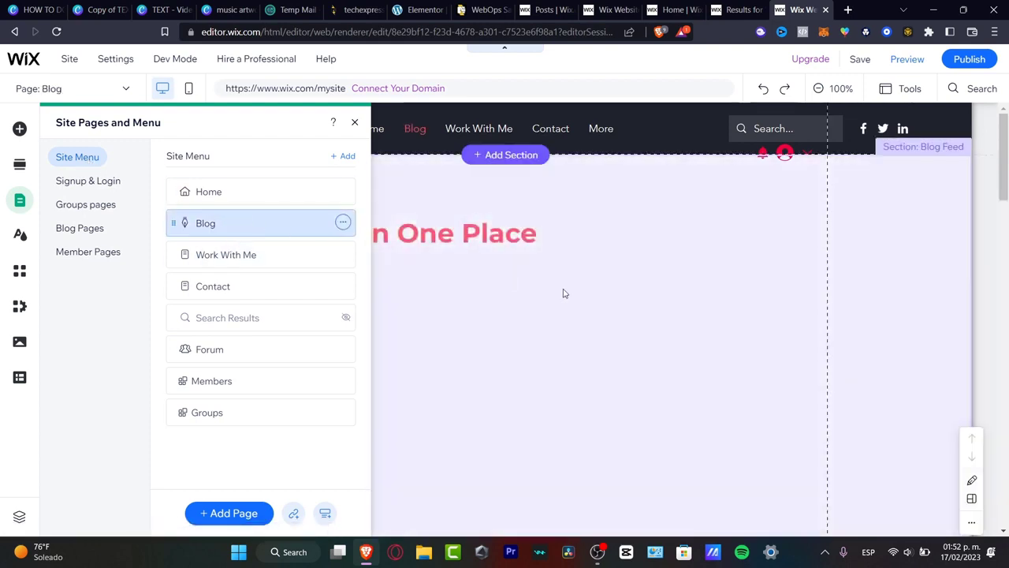
left_click(564, 293)
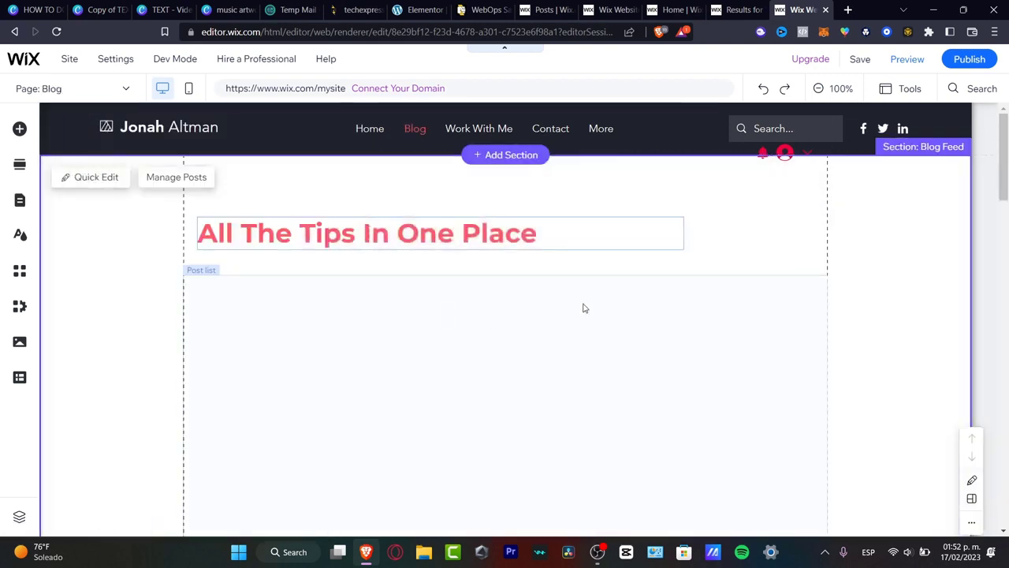
Step: Replace the Blog page's heading text with "Meta is the future"
left_click(399, 234)
left_click(401, 232)
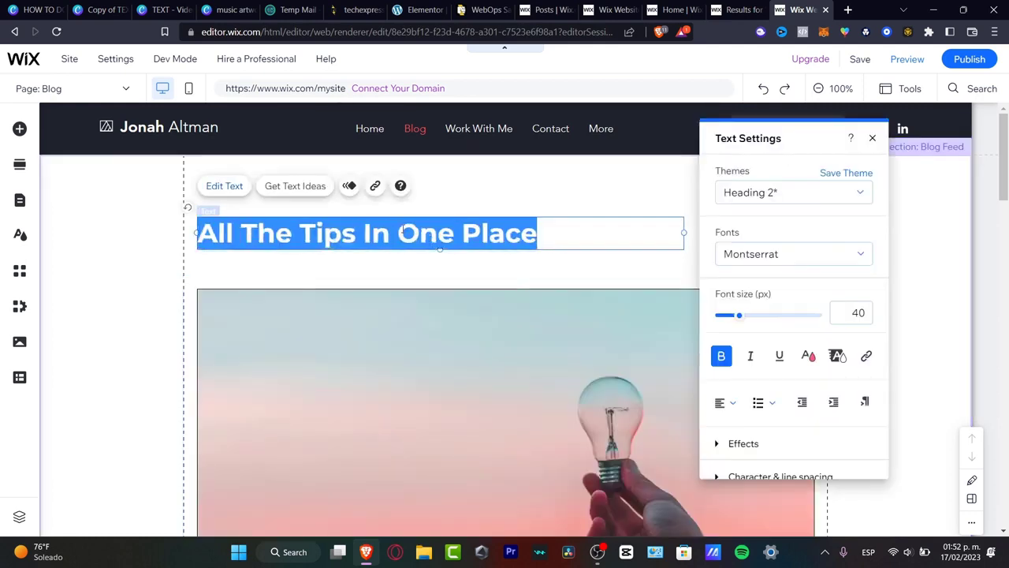
type("MEt")
key("BackSpace")
type("eta")
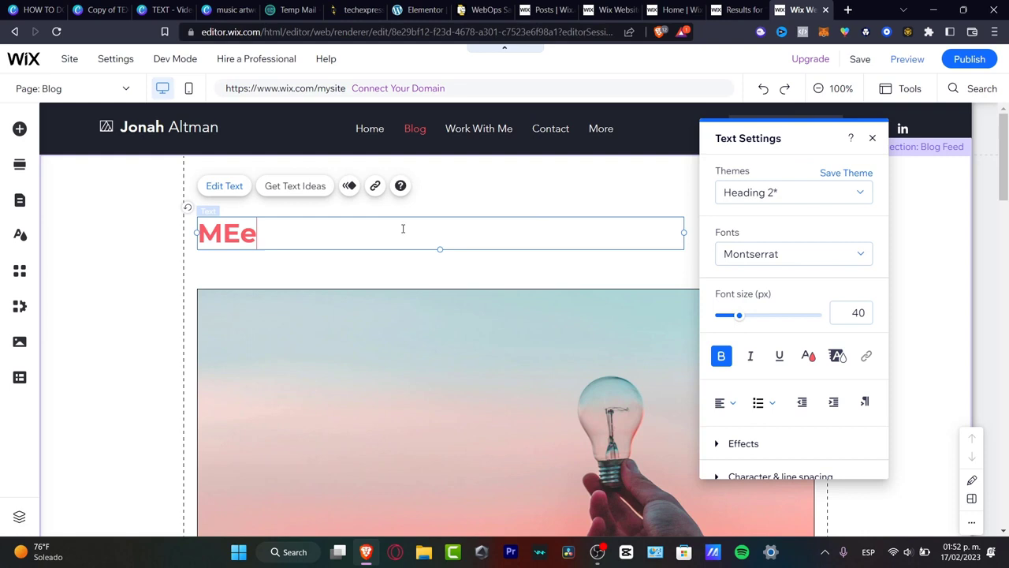
type(" is the future")
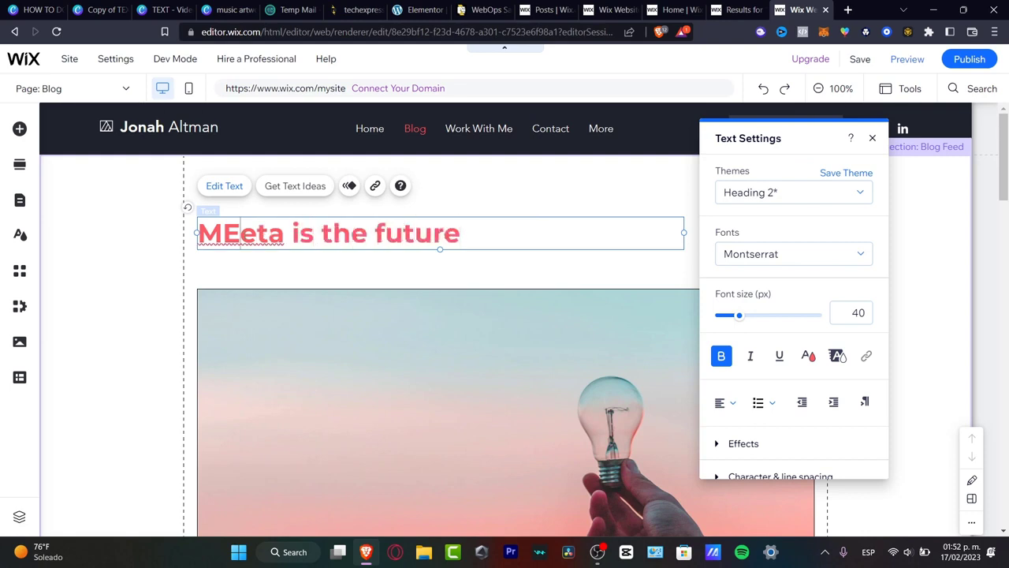
Step: Select the Blog page's post list, look through its posts and open the post manager
scroll(478, 308, "down", 3)
left_click(460, 293)
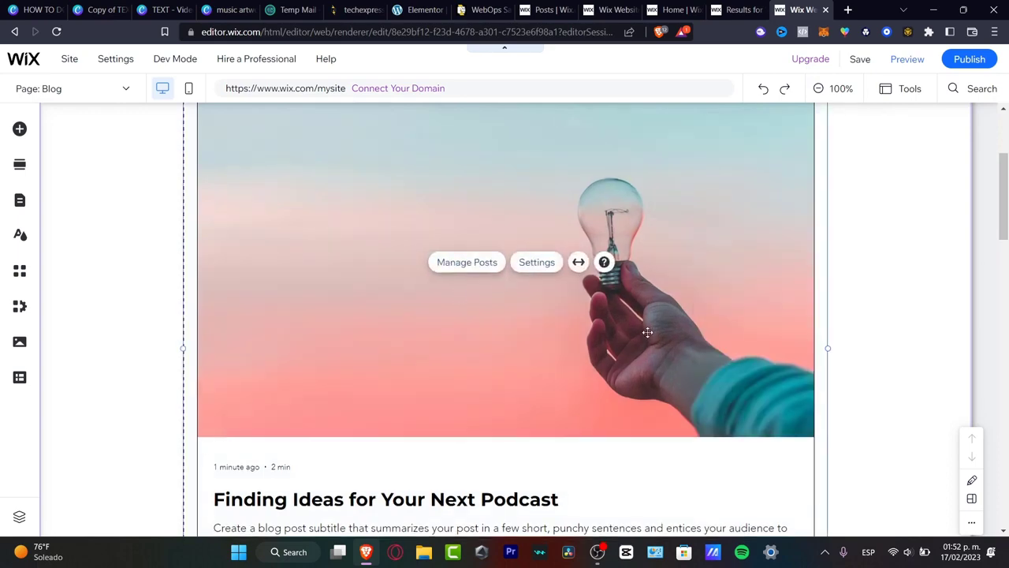
scroll(648, 339, "down", 6)
scroll(647, 347, "down", 3)
scroll(643, 347, "up", 8)
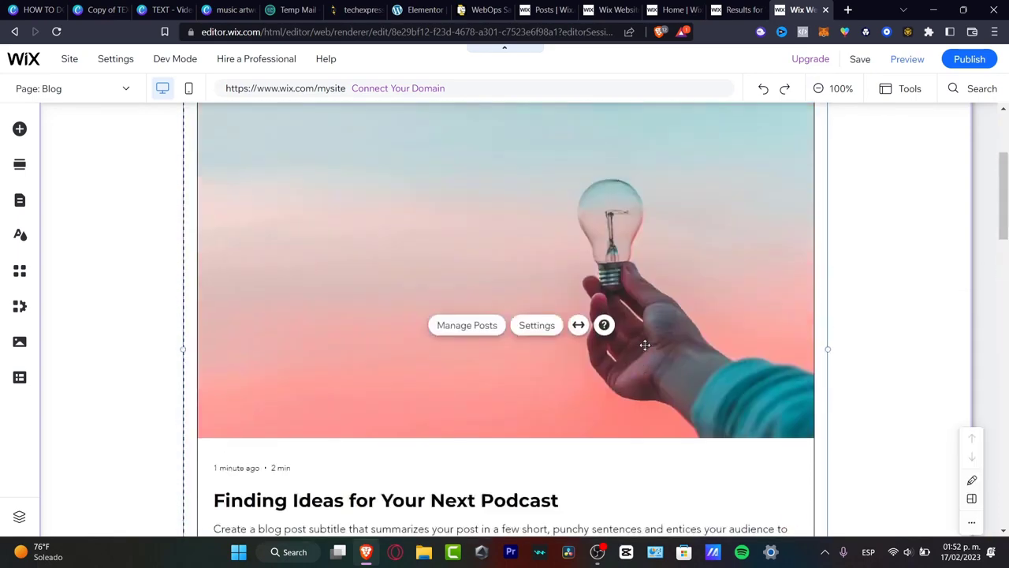
left_click(494, 273)
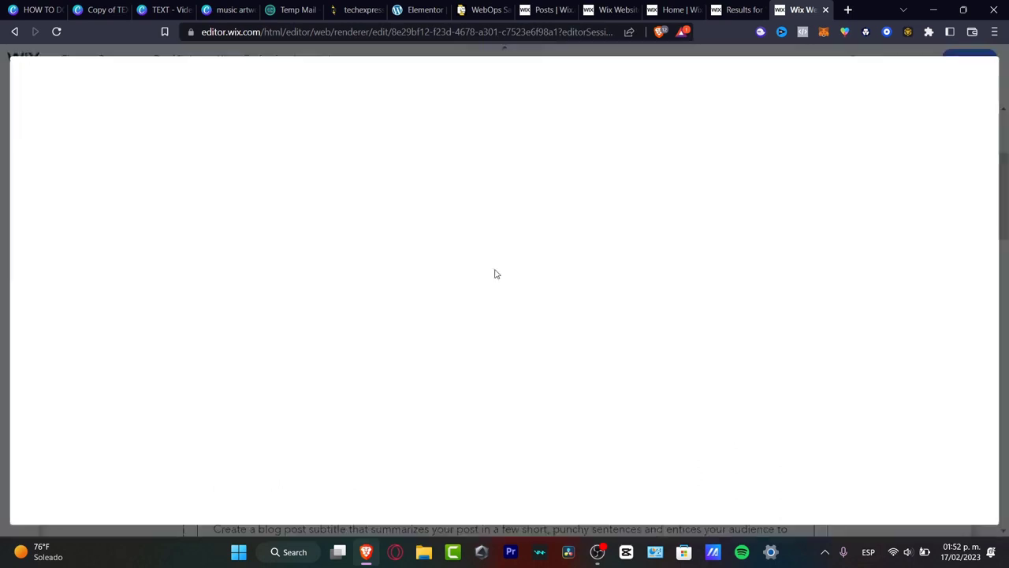
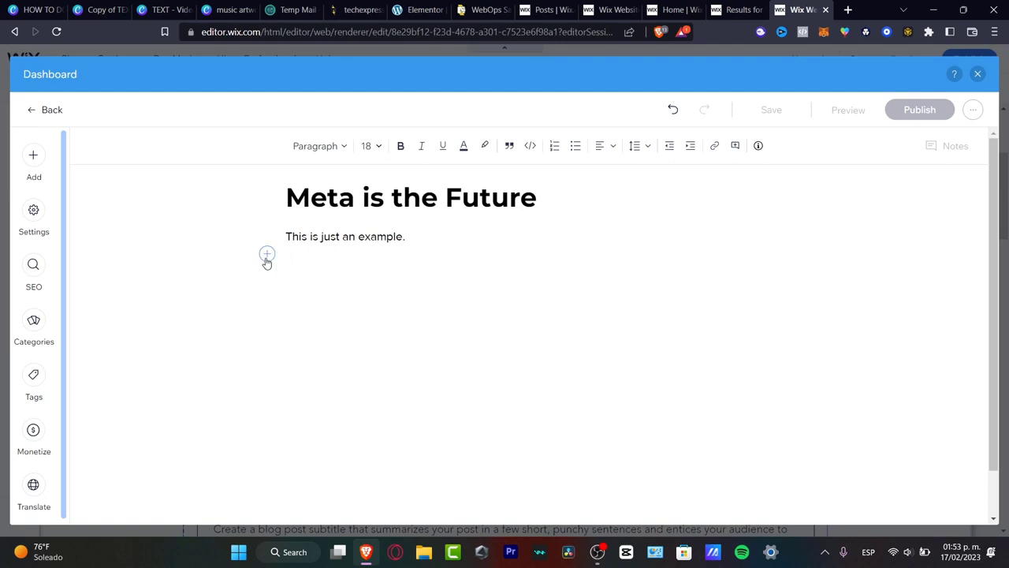
Step: Search the media library, add a robot image to the "Meta is the Future" post and publish the post
left_click(266, 255)
key("Escape")
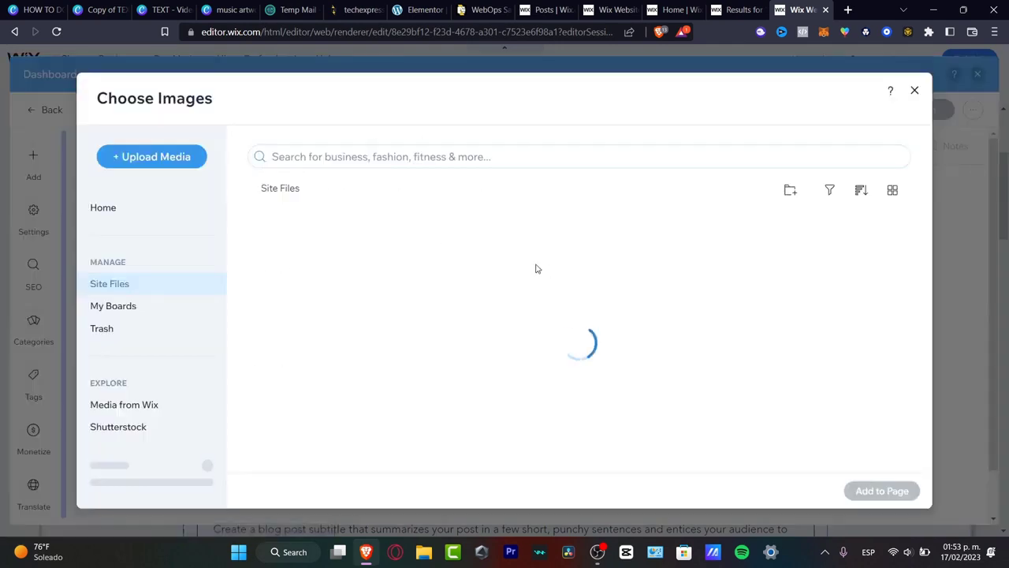
left_click(451, 152)
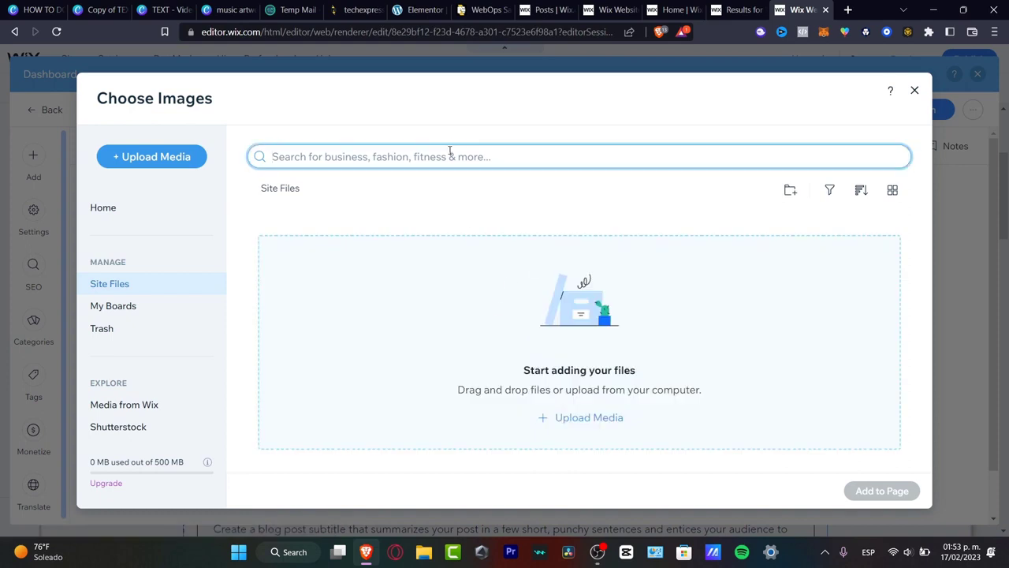
type("a")
key("Return")
key("Escape")
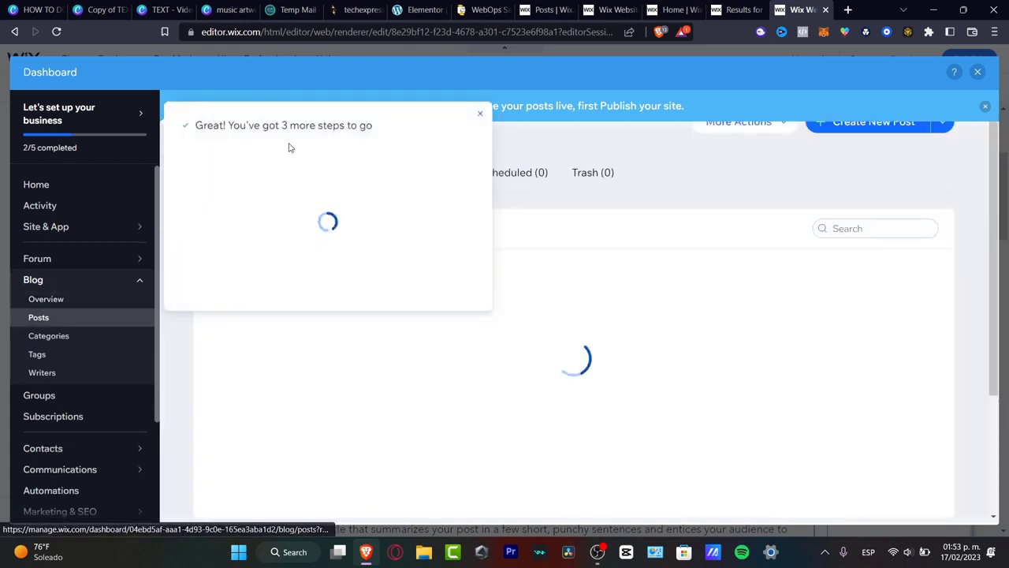
left_click(480, 116)
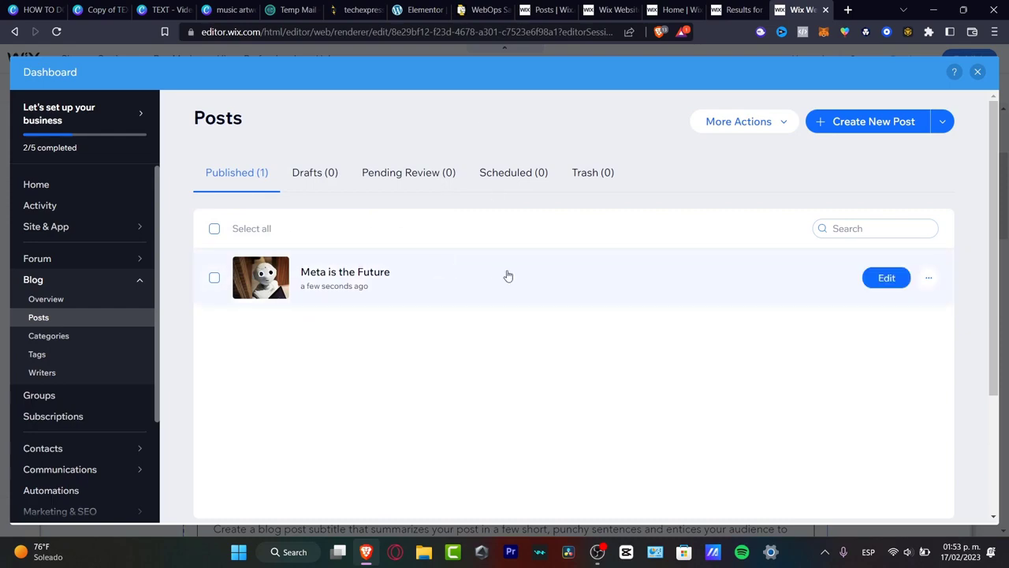
Step: Return from the post manager to the Blog page and look through its empty post list and the All Posts section
left_click(977, 72)
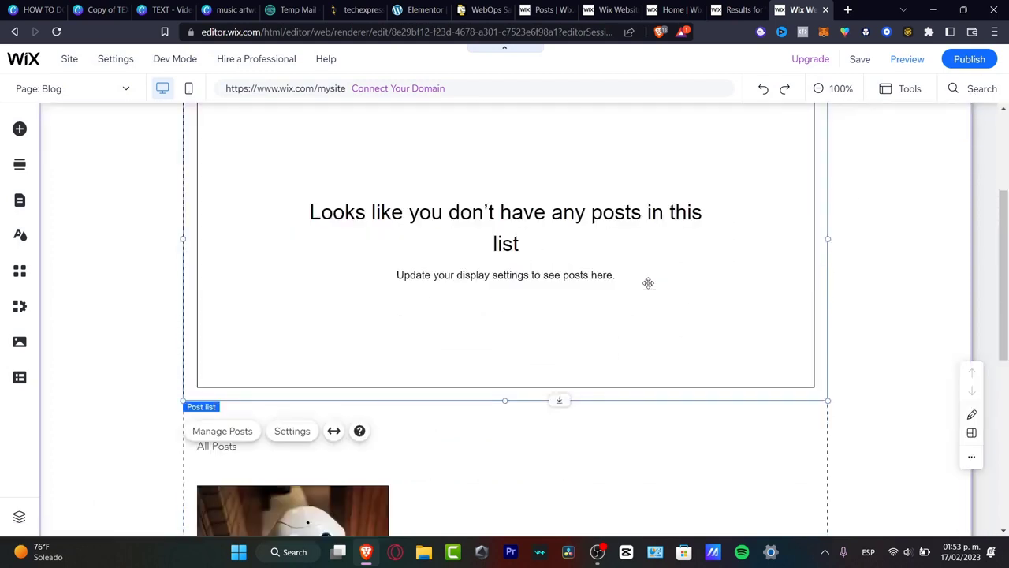
scroll(648, 283, "down", 3)
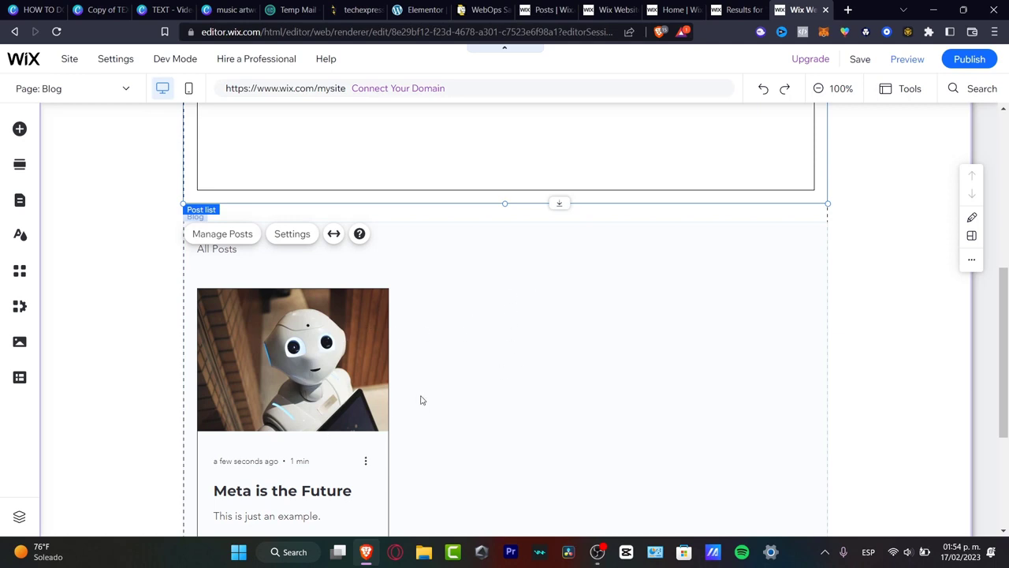
scroll(773, 336, "up", 5)
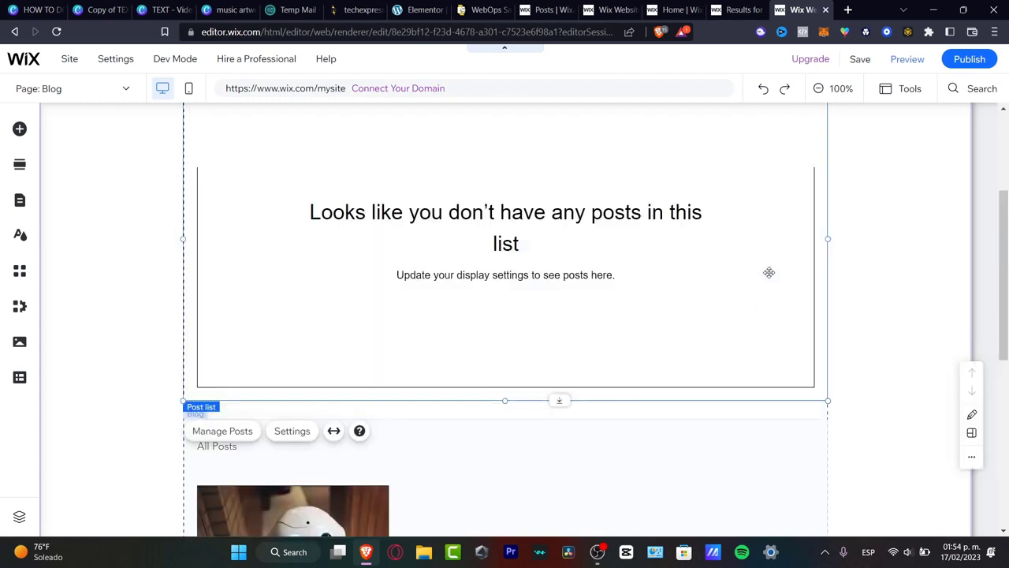
scroll(783, 244, "down", 2)
scroll(778, 250, "up", 2)
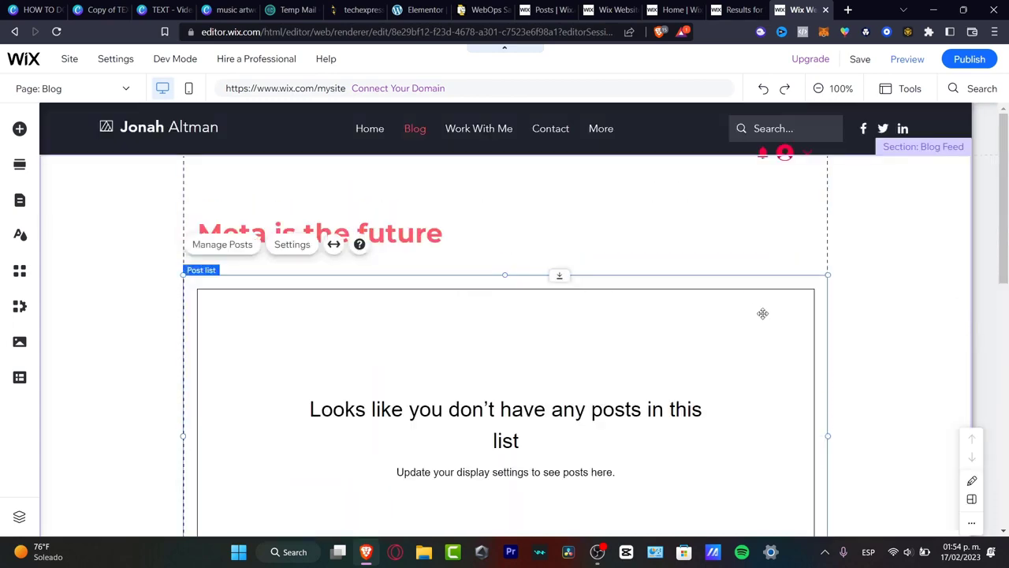
scroll(764, 331, "down", 5)
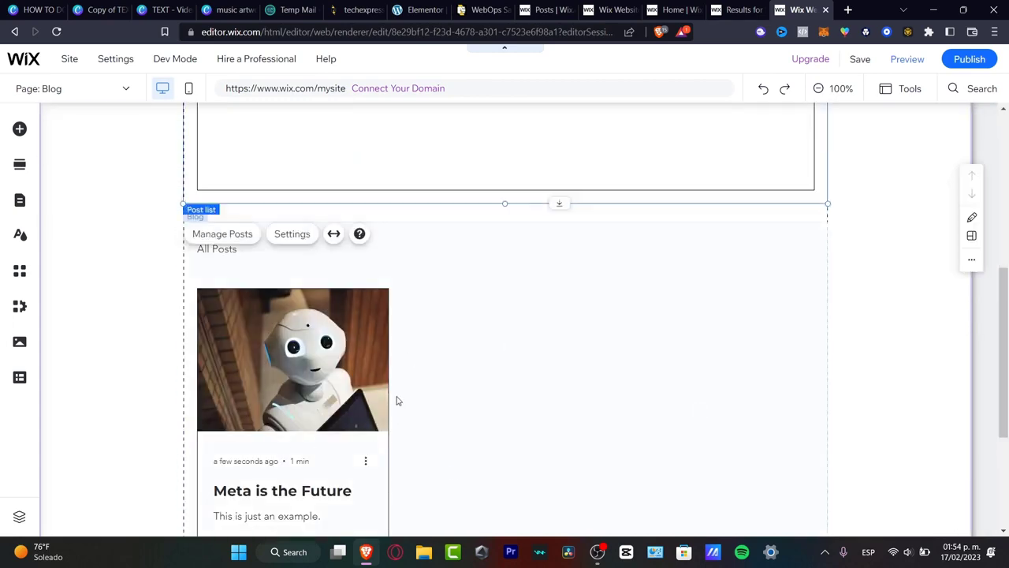
scroll(826, 388, "up", 2)
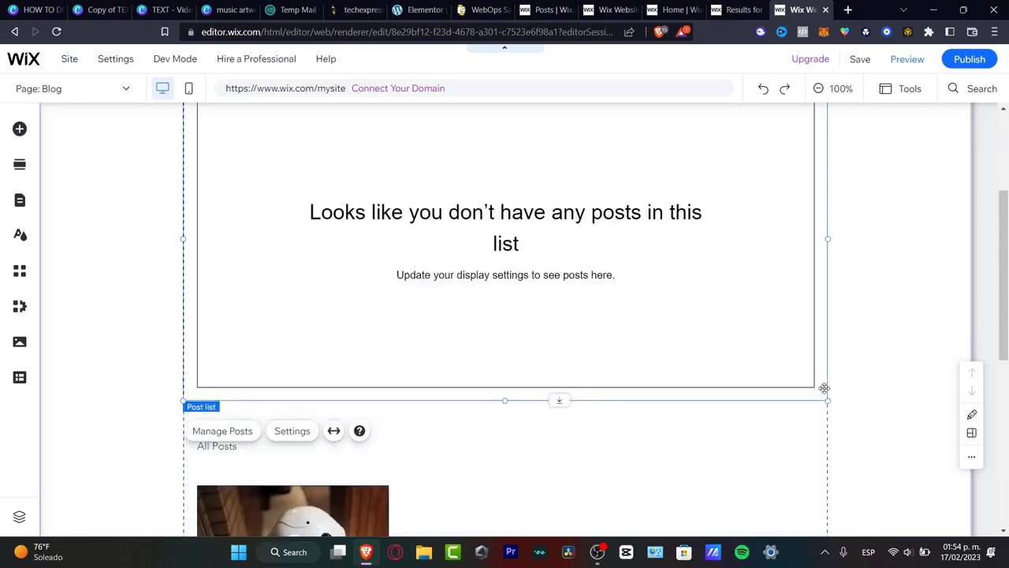
scroll(824, 392, "down", 5)
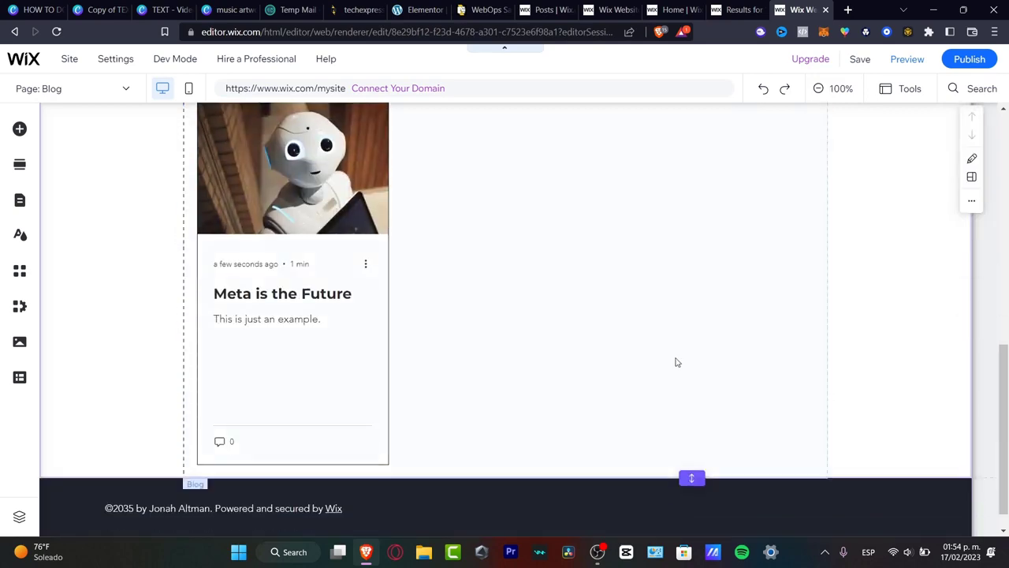
scroll(676, 360, "up", 8)
Step: Review the Blog Overview in the post manager and start a new post from the How To / Tips template
left_click(604, 344)
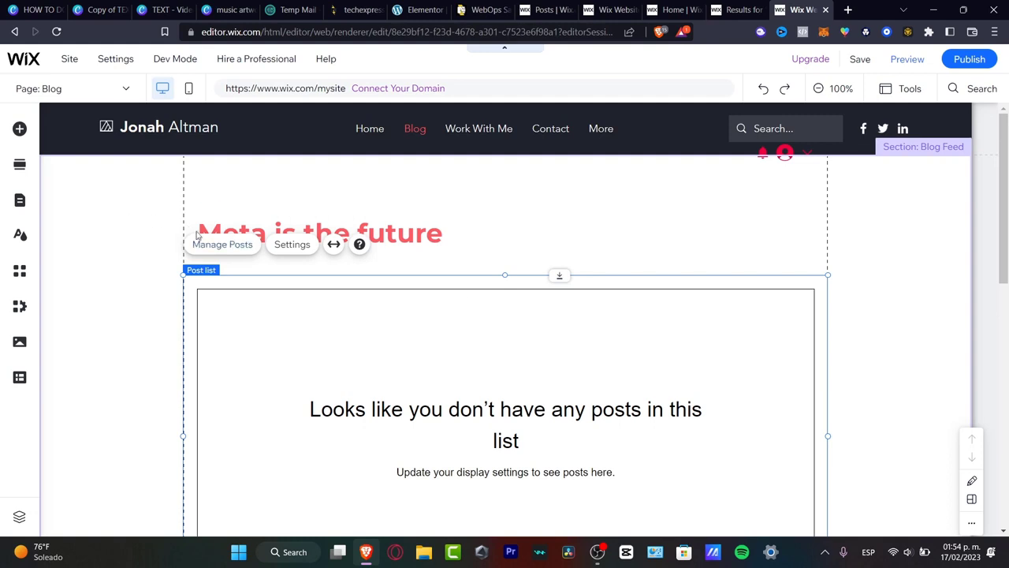
left_click(224, 246)
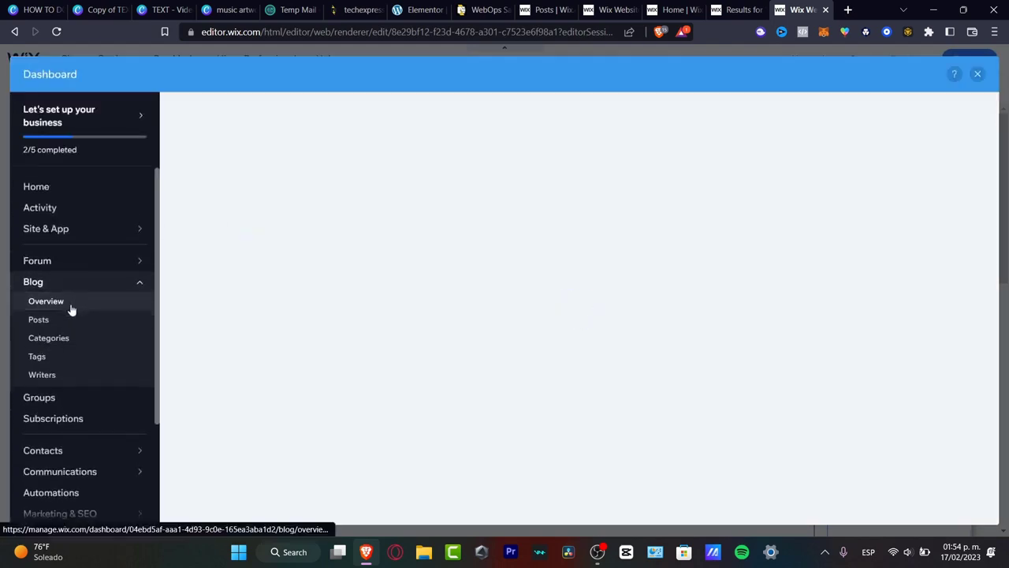
scroll(515, 328, "down", 5)
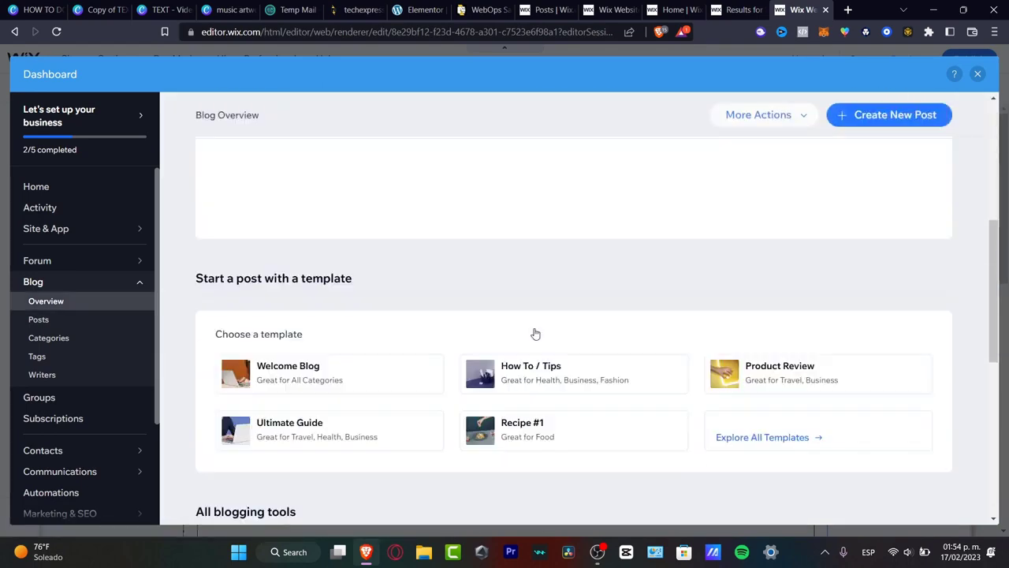
scroll(534, 335, "up", 2)
scroll(588, 313, "down", 2)
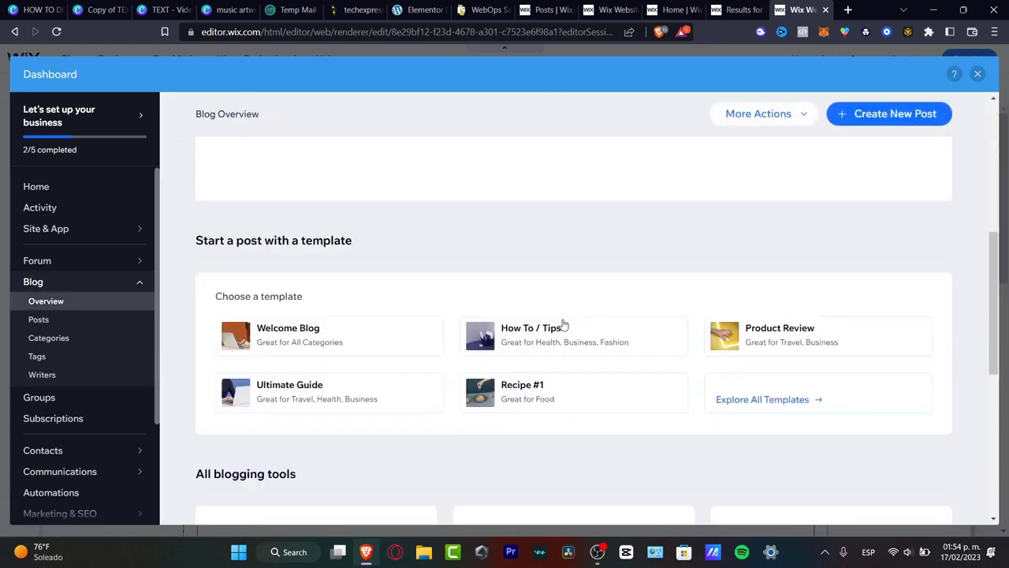
scroll(534, 163, "up", 3)
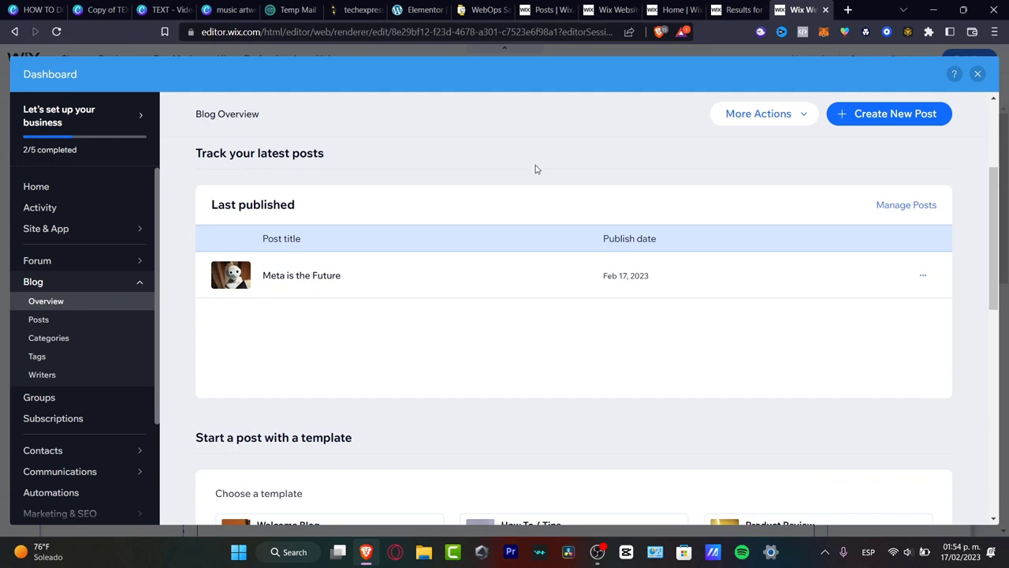
scroll(534, 168, "down", 3)
left_click_drag(249, 240, 362, 246)
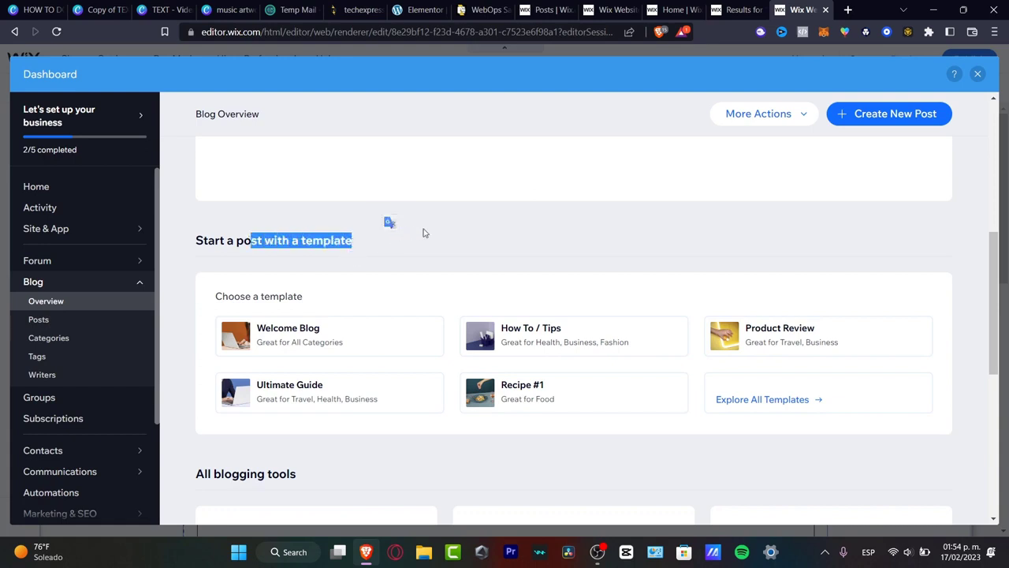
mouse_move(588, 337)
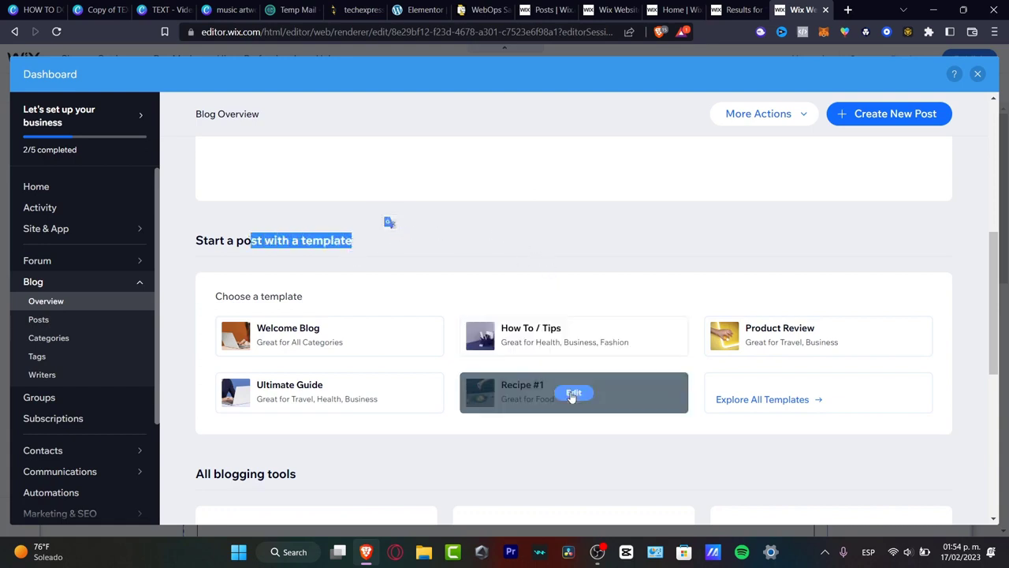
mouse_move(760, 362)
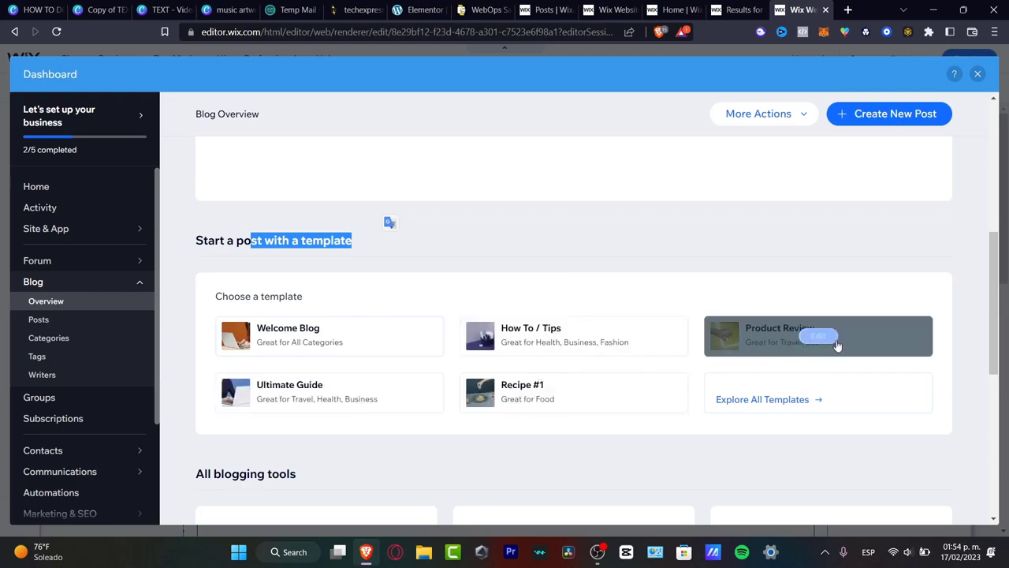
left_click(575, 336)
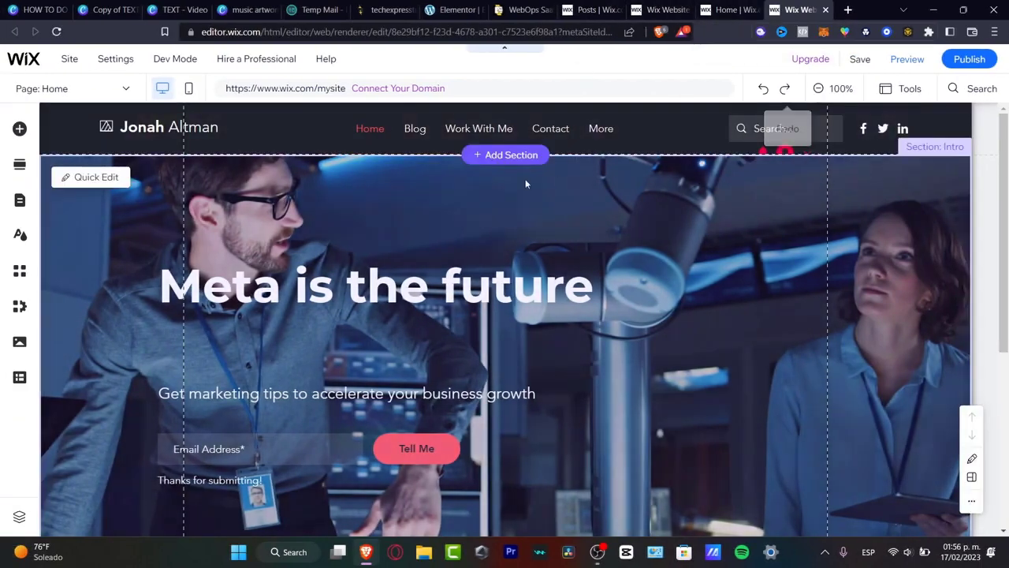
Step: Open the site's Blog page and look through the post cards in its All Posts section
left_click(446, 143)
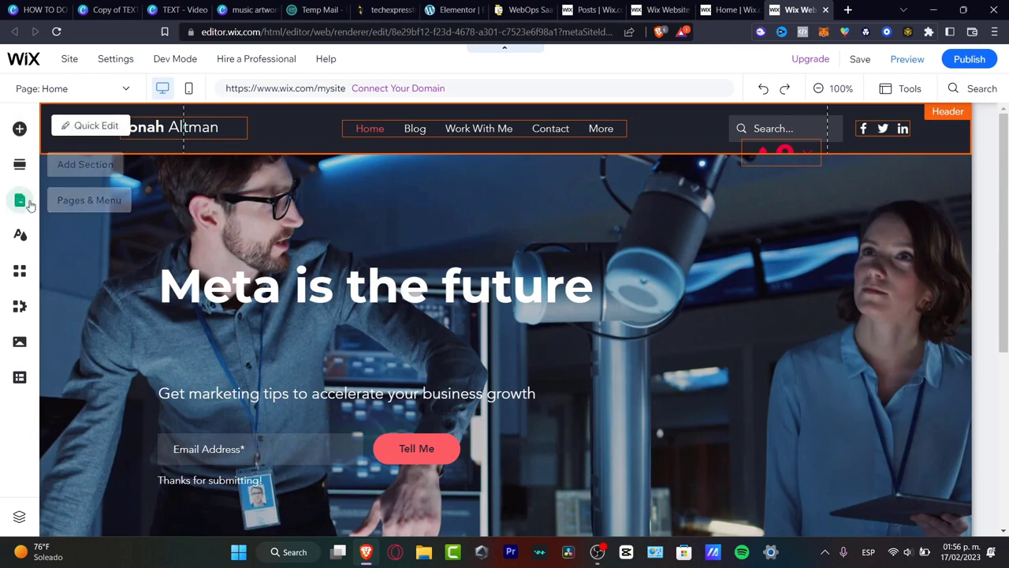
left_click(81, 86)
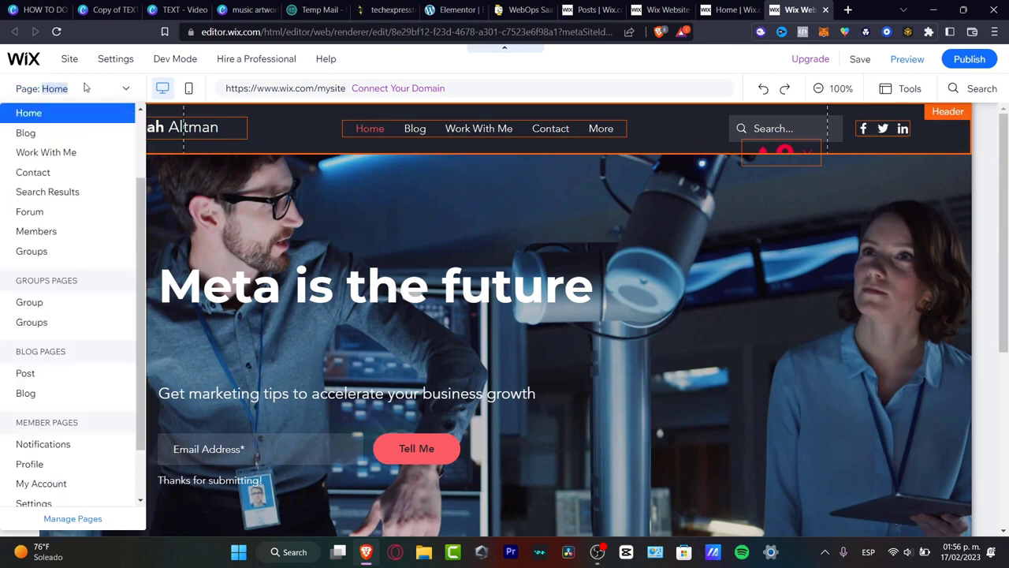
left_click(55, 135)
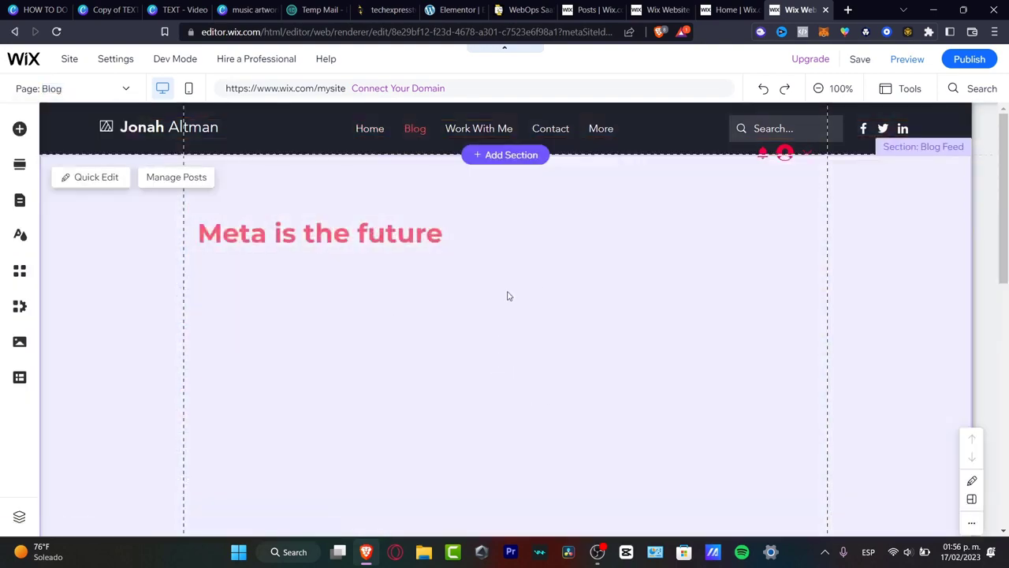
scroll(542, 298, "down", 5)
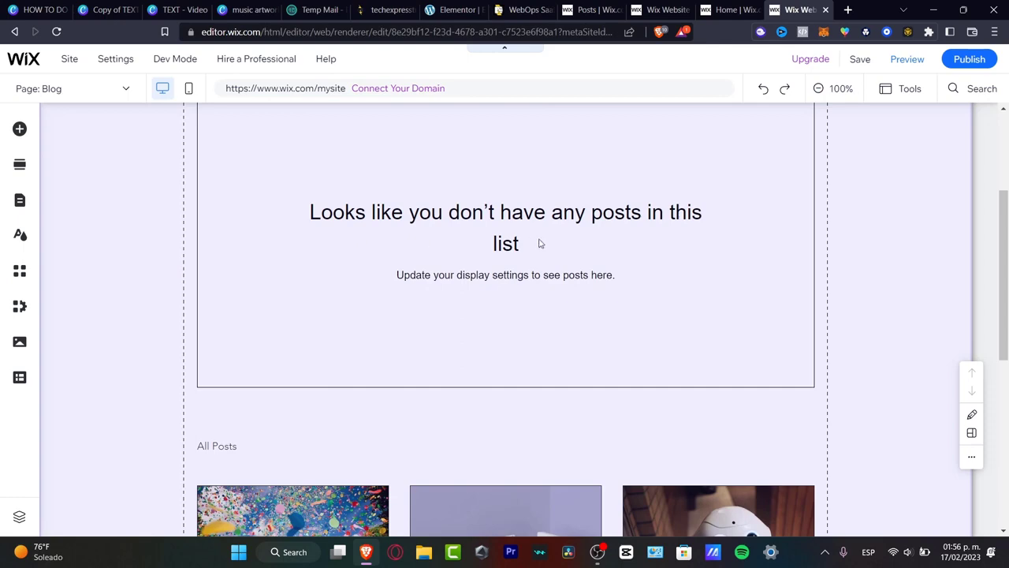
scroll(539, 244, "down", 3)
scroll(540, 246, "down", 3)
scroll(539, 246, "up", 3)
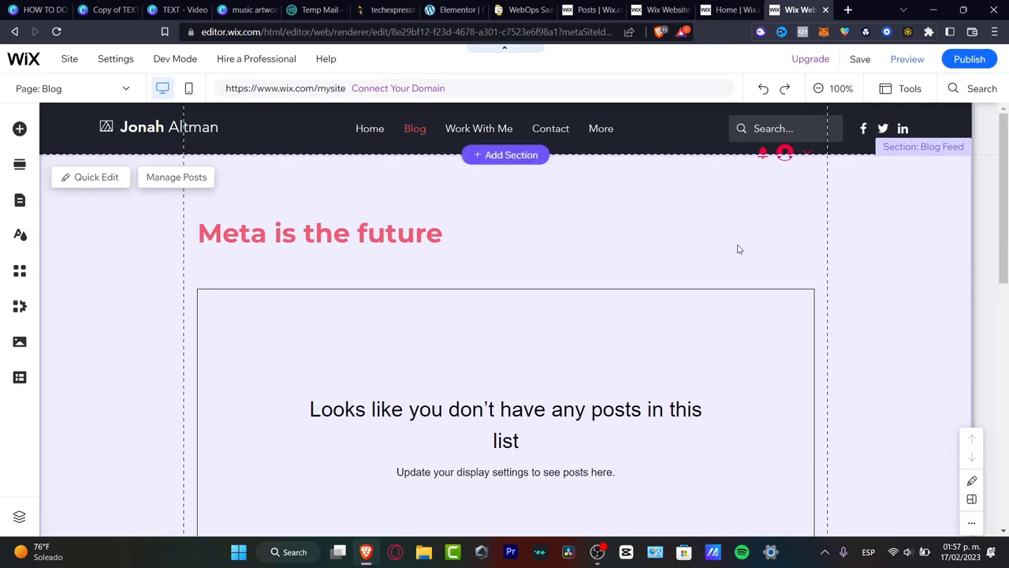
scroll(736, 248, "down", 10)
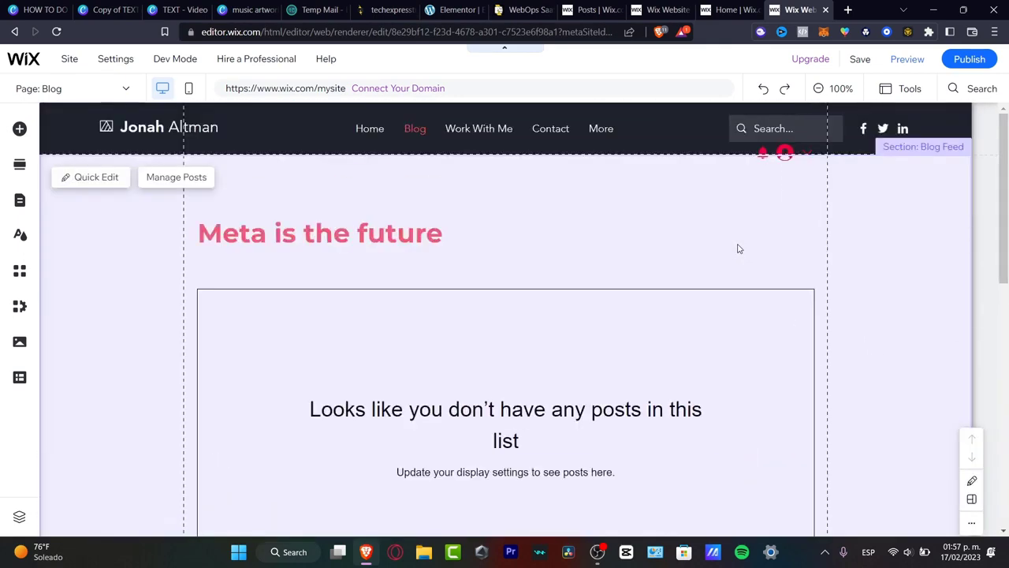
scroll(784, 473, "down", 6)
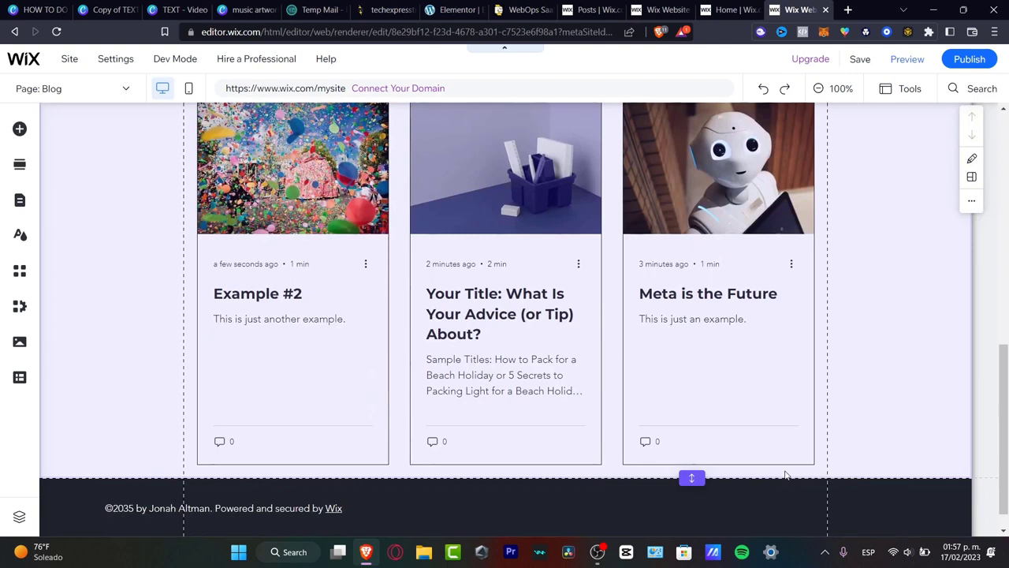